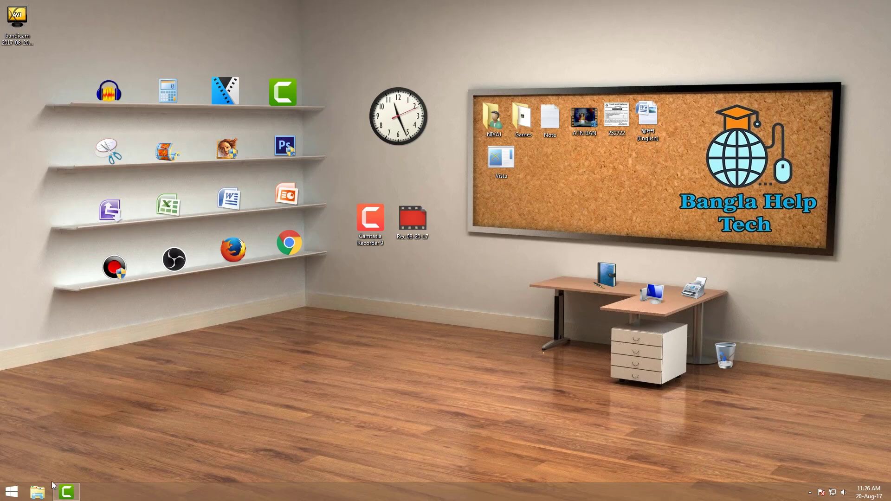
Step: Bring up the Camtasia editor, view its cursor effects, return to the media bin and minimise the window
{"action": "left_click", "coordinate": [76, 497]}
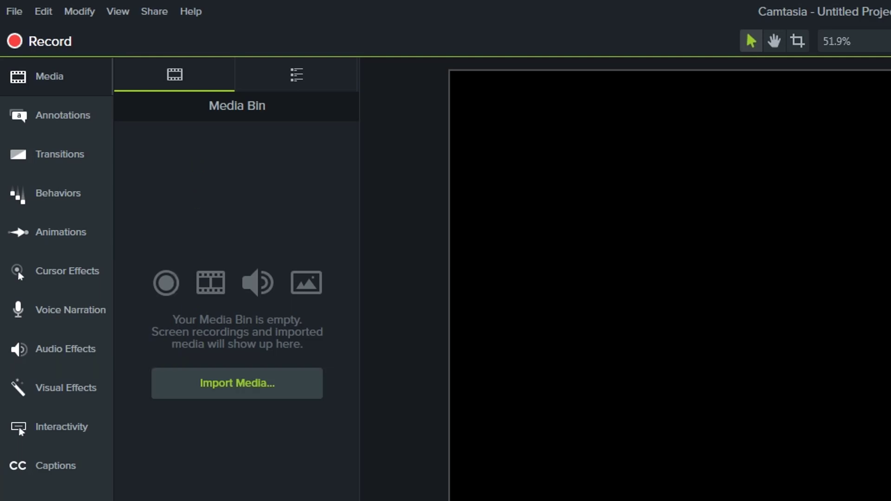
{"action": "left_click", "coordinate": [33, 274]}
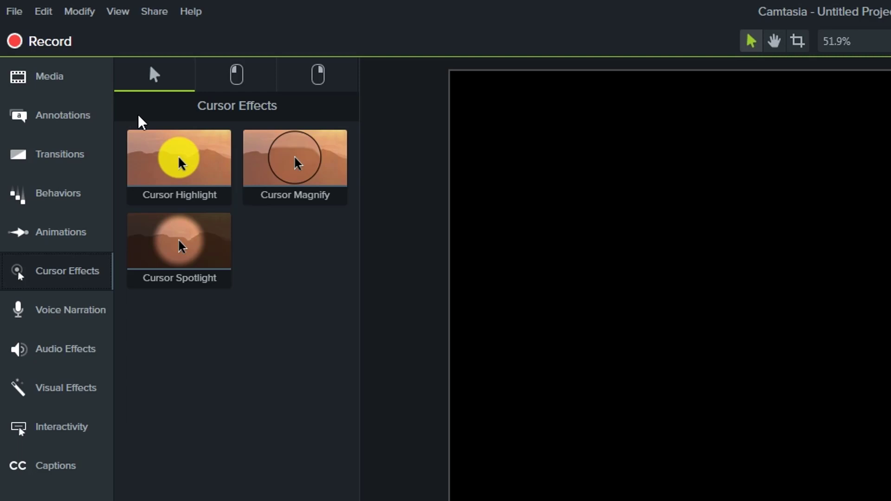
{"action": "left_click", "coordinate": [80, 76]}
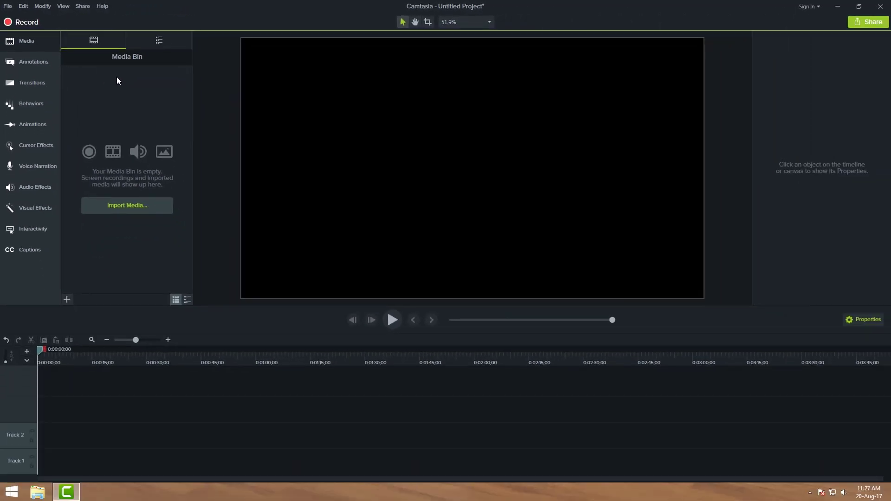
{"action": "left_click", "coordinate": [841, 11]}
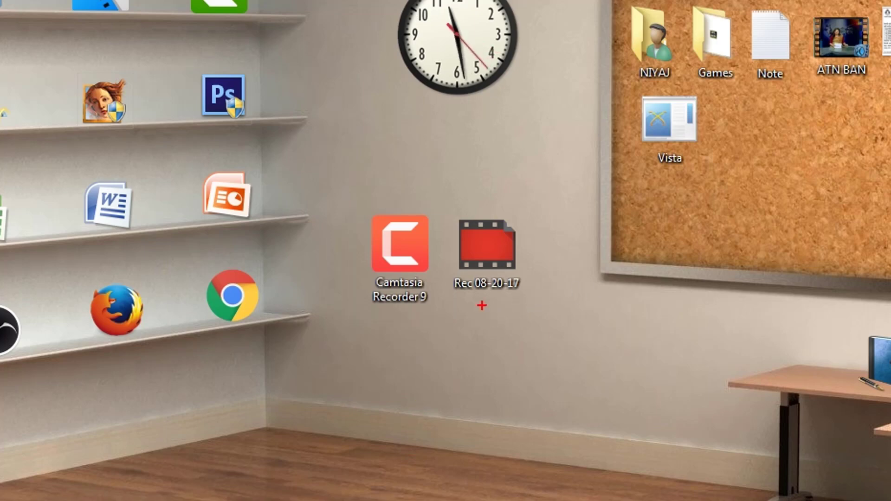
{"action": "left_click_drag", "start_coordinate": [444, 202], "coordinate": [506, 270]}
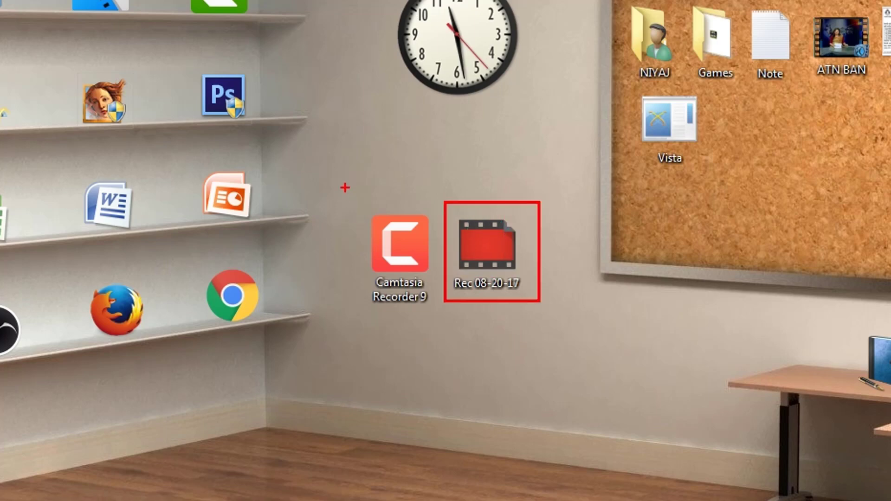
{"action": "left_click_drag", "start_coordinate": [345, 188], "coordinate": [579, 328]}
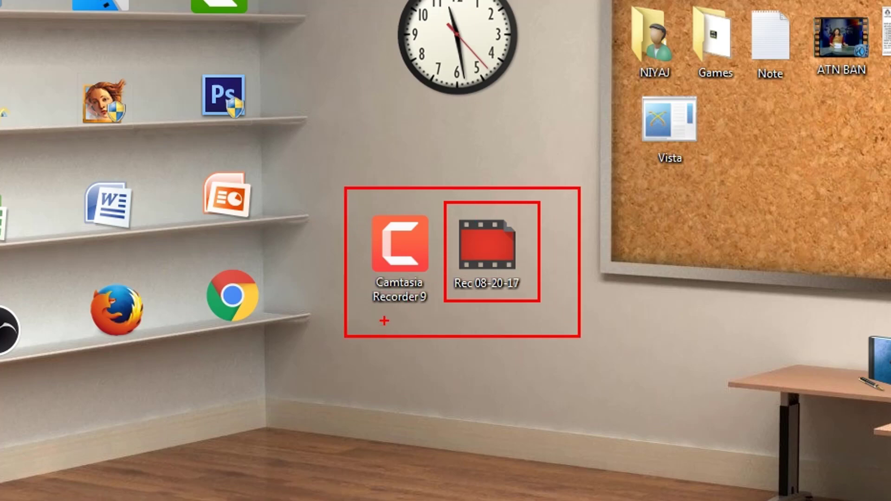
{"action": "mouse_move", "coordinate": [384, 321]}
{"action": "left_mouse_down"}
{"action": "mouse_move", "coordinate": [442, 387]}
{"action": "mouse_move", "coordinate": [499, 319]}
{"action": "mouse_move", "coordinate": [499, 305]}
{"action": "mouse_move", "coordinate": [485, 325]}
{"action": "mouse_move", "coordinate": [526, 331]}
{"action": "left_mouse_up"}
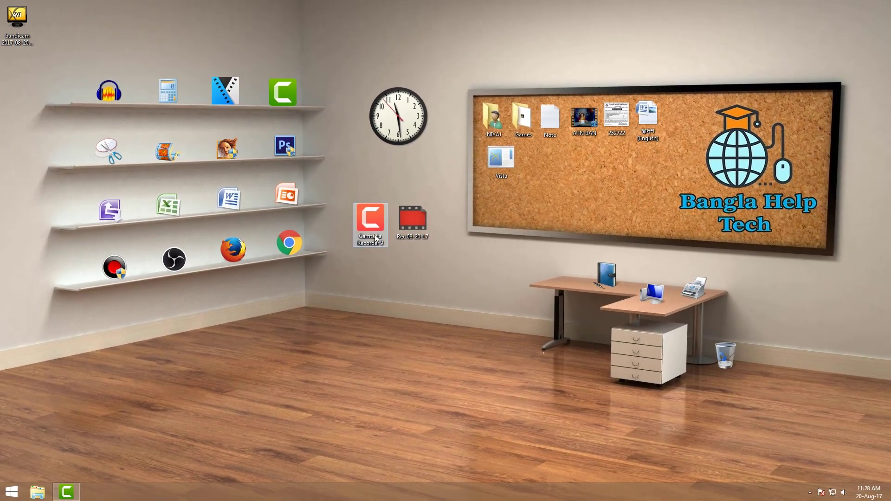
Step: Open Camtasia Recorder 9 and move its window to the middle of the desktop
{"action": "double_click", "coordinate": [376, 238]}
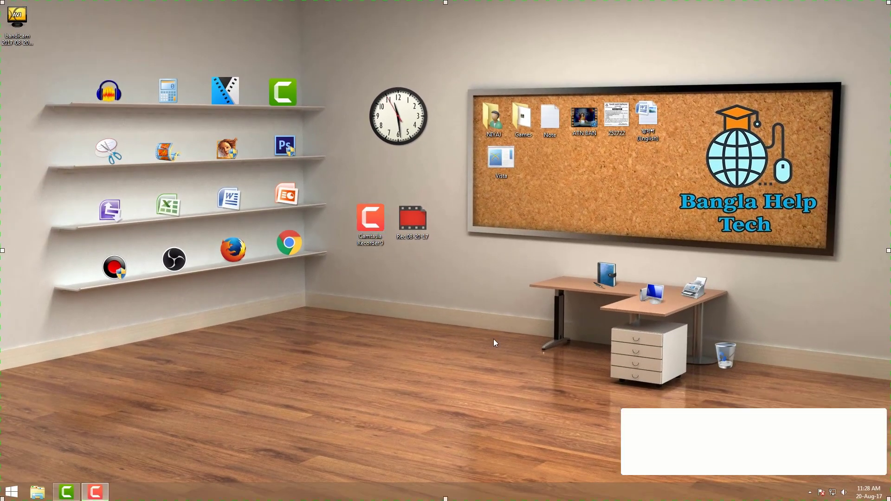
{"action": "left_click_drag", "start_coordinate": [787, 417], "coordinate": [469, 307]}
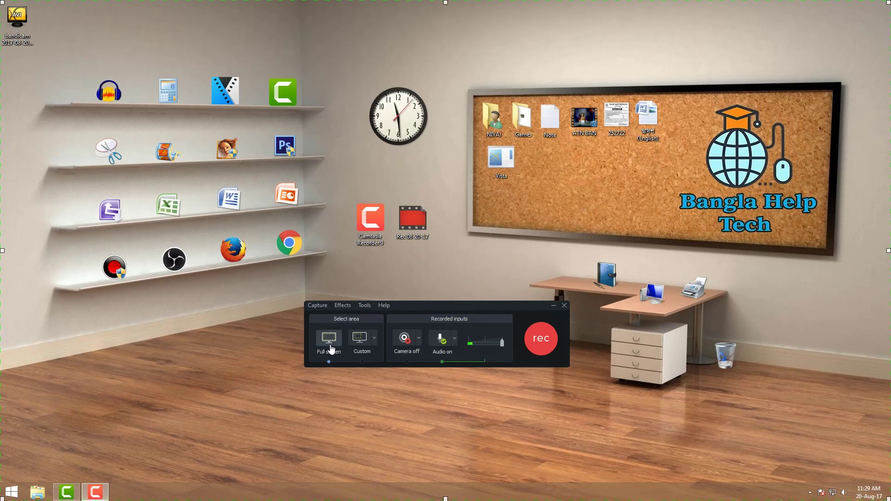
Step: Try a 480p SD (854x480) recording area enlarged to 1146x684, and restore full-screen capture
{"action": "left_click", "coordinate": [373, 342]}
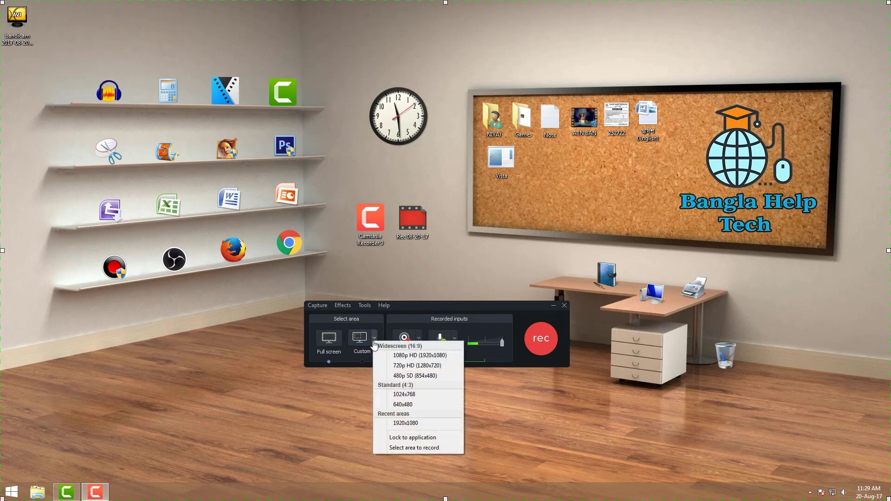
{"action": "left_click", "coordinate": [402, 377]}
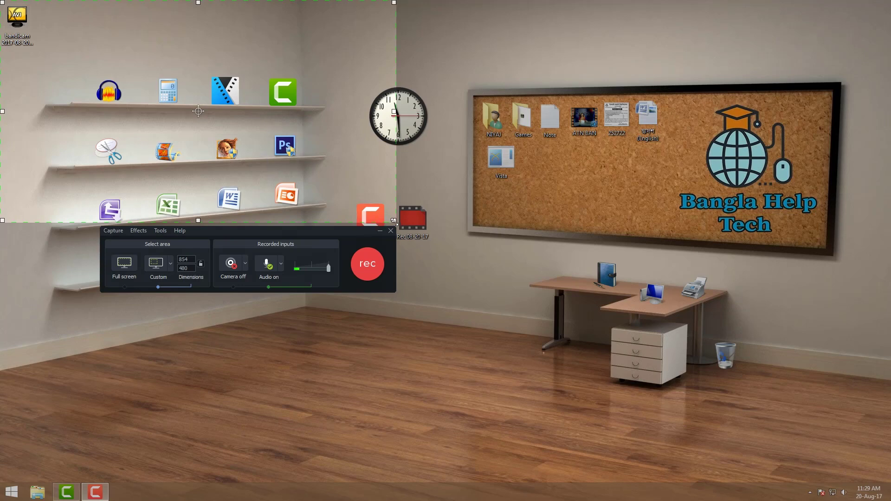
{"action": "left_click_drag", "start_coordinate": [394, 221], "coordinate": [531, 316]}
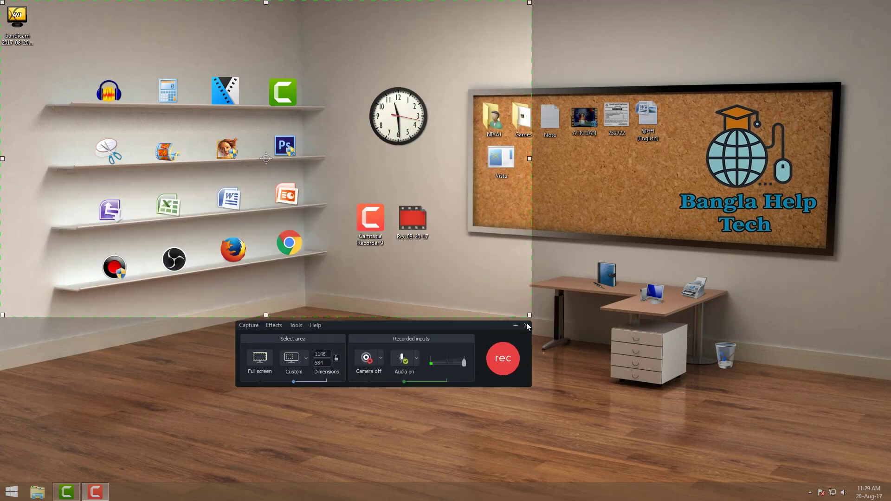
{"action": "left_click", "coordinate": [259, 359]}
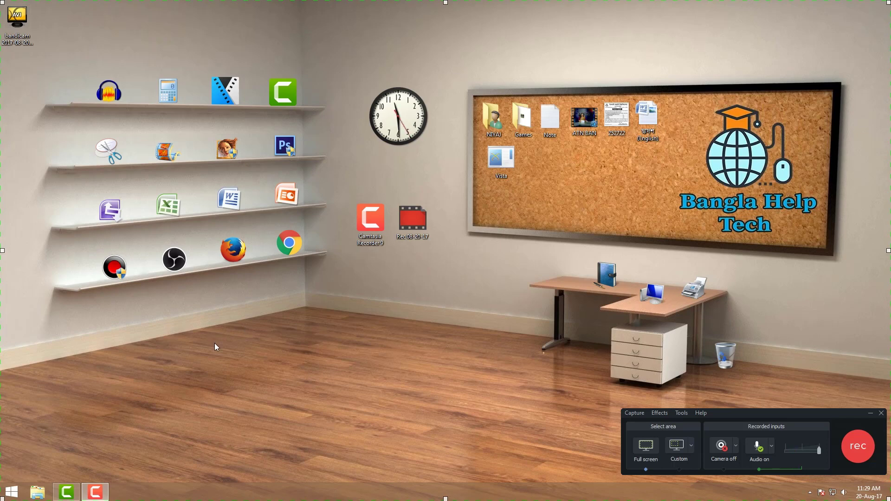
{"action": "key", "text": "F9"}
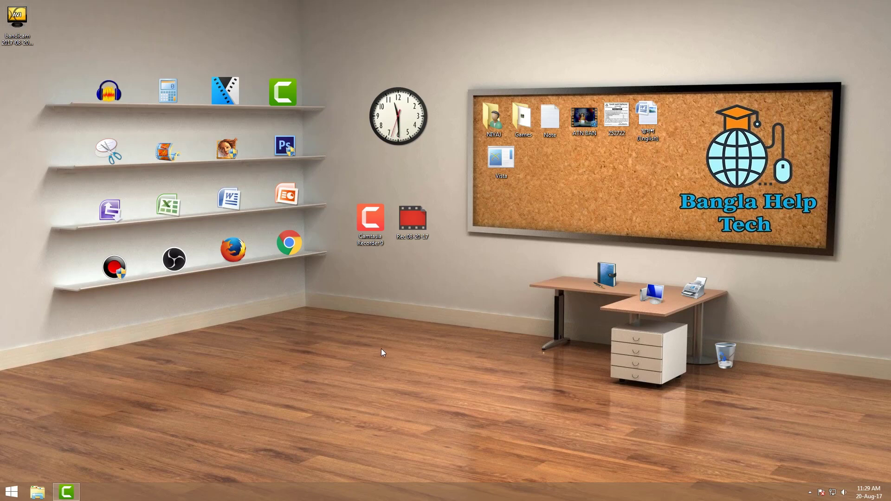
Step: Open the Rec 08-20-17 recording in the Camtasia editor and select its screen clip on Track 1
{"action": "double_click", "coordinate": [405, 225]}
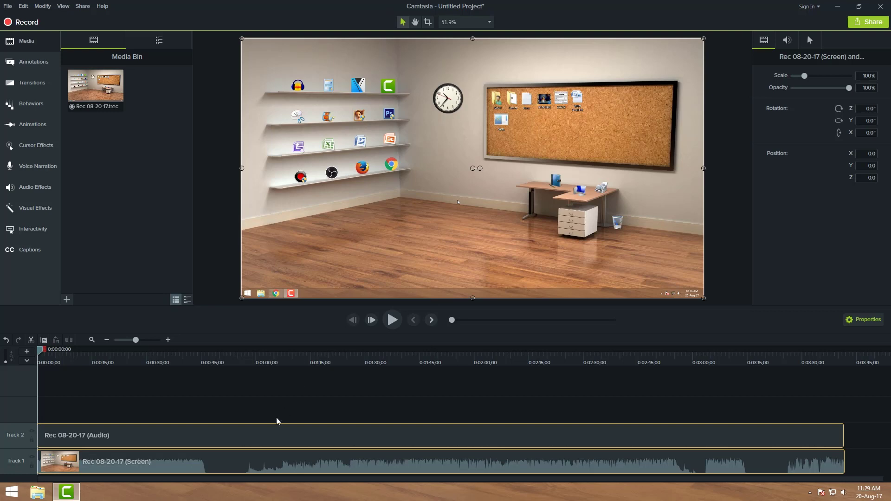
{"action": "left_click", "coordinate": [269, 382]}
{"action": "left_click", "coordinate": [244, 455]}
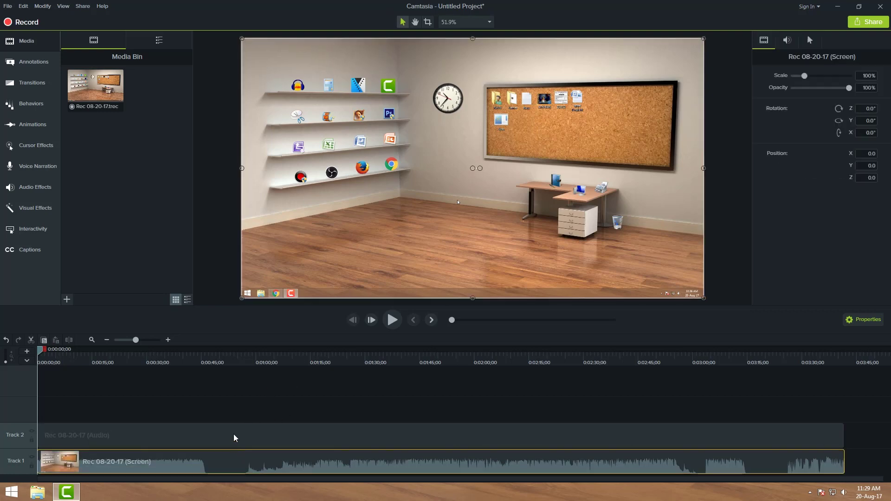
{"action": "left_click", "coordinate": [234, 434]}
{"action": "left_click", "coordinate": [230, 464]}
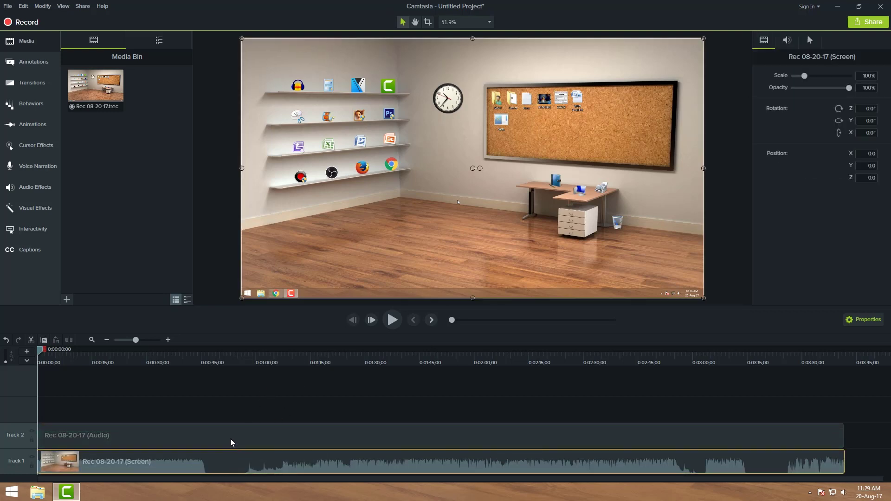
Step: Delete the Rec 08-20-17 audio clip from Track 2
{"action": "left_click", "coordinate": [236, 437]}
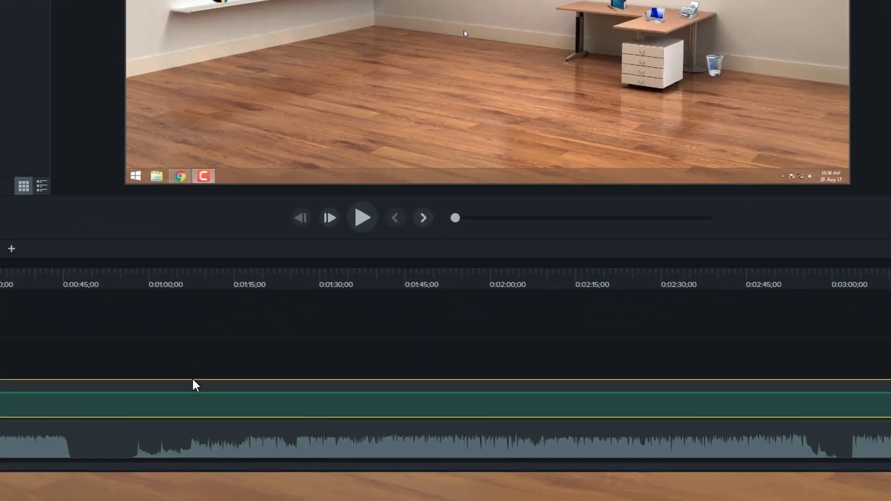
{"action": "right_click", "coordinate": [283, 428]}
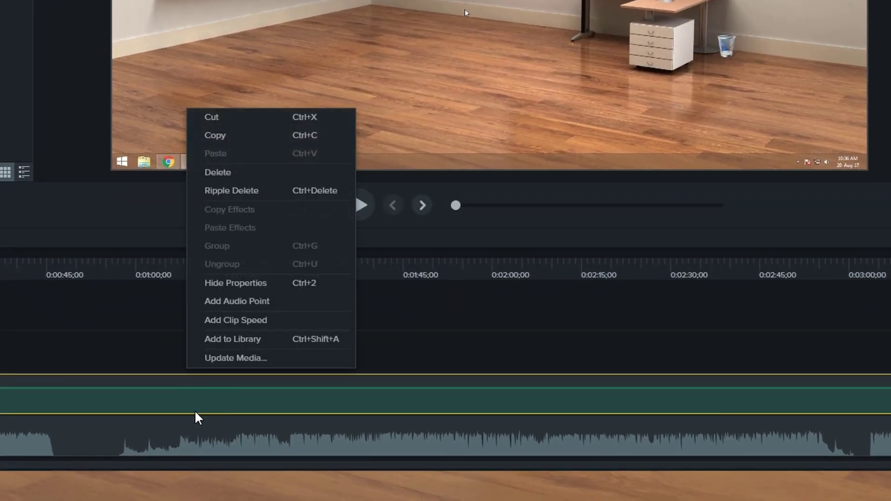
{"action": "left_click", "coordinate": [230, 176]}
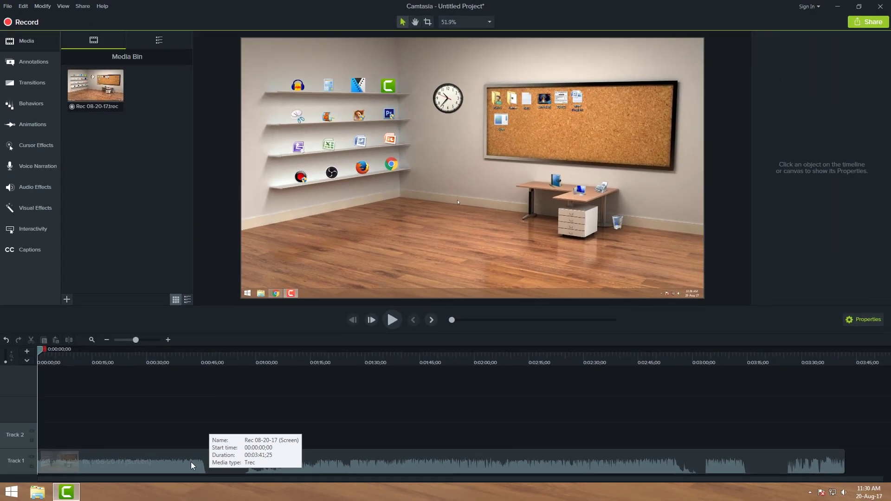
Step: Set the audio gain of the Rec 08-20-17 screen clip on Track 1 to 0%
{"action": "left_click", "coordinate": [55, 449]}
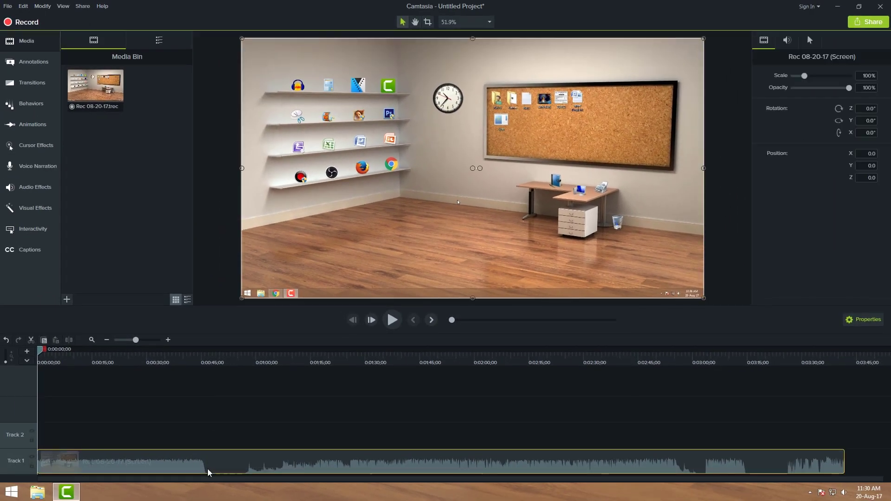
{"action": "left_click", "coordinate": [185, 414]}
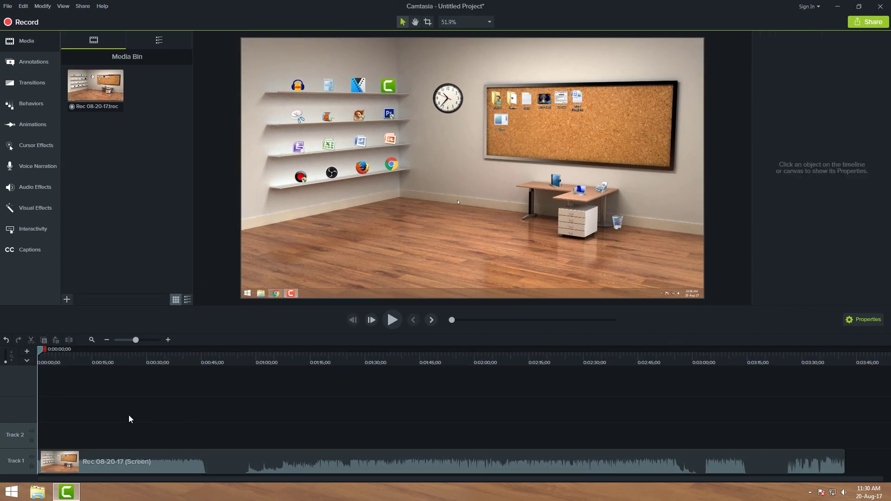
{"action": "left_click", "coordinate": [230, 470]}
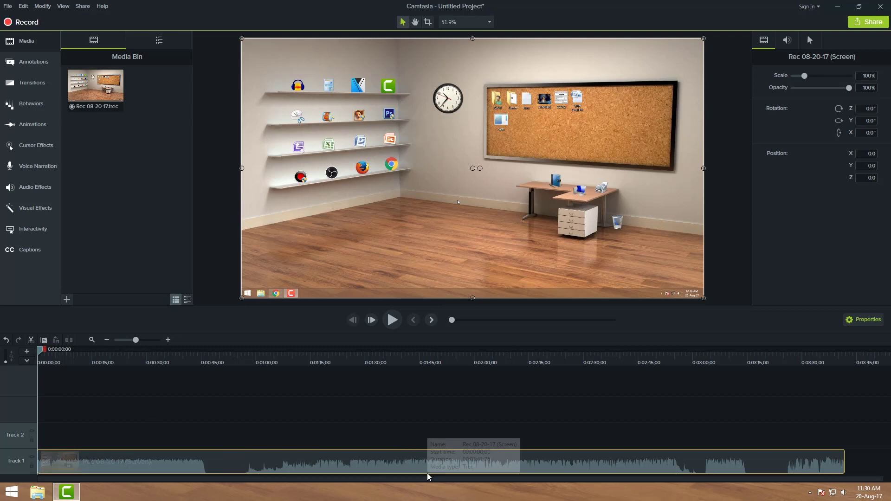
{"action": "left_click", "coordinate": [788, 40]}
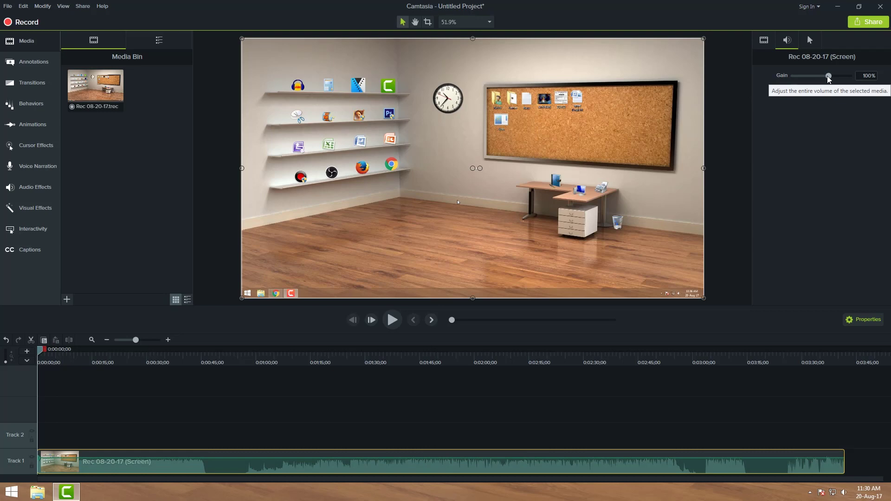
{"action": "left_click", "coordinate": [812, 77]}
{"action": "left_click_drag", "start_coordinate": [812, 76], "coordinate": [788, 74]}
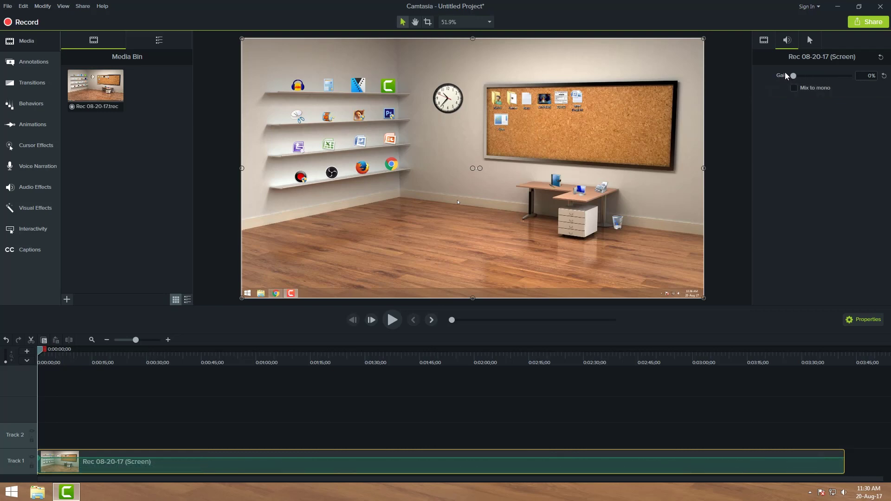
{"action": "left_click", "coordinate": [763, 40]}
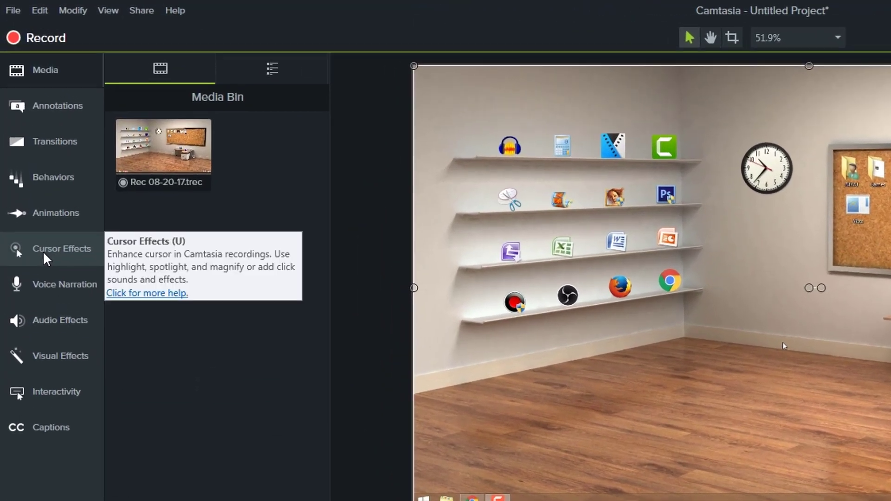
Step: Try the Cursor Highlight effect on the Track 1 screen clip and undo it
{"action": "left_click", "coordinate": [43, 249]}
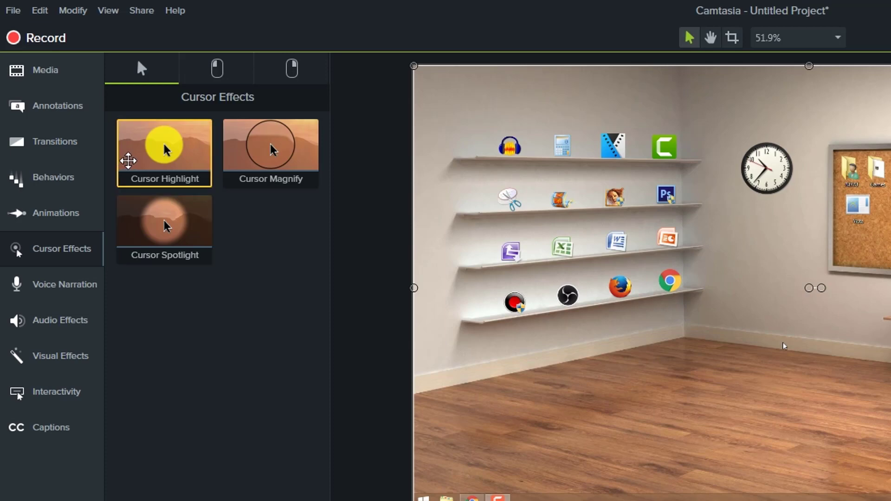
{"action": "left_click", "coordinate": [160, 154]}
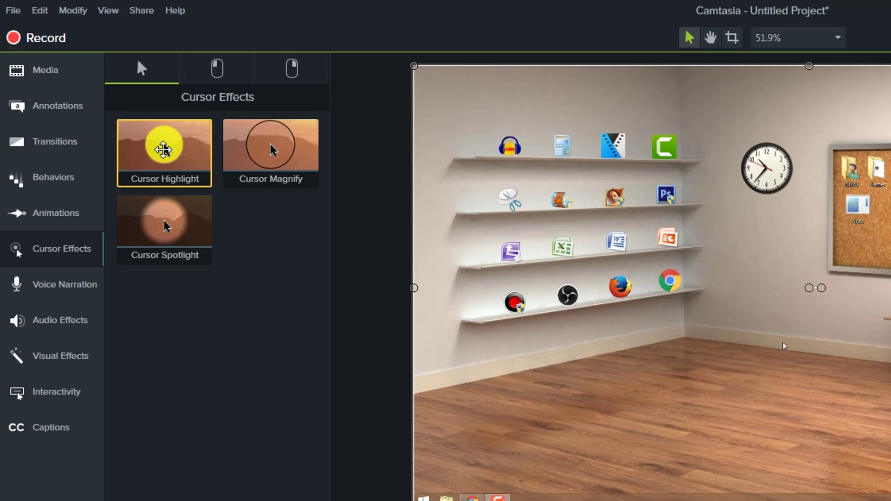
{"action": "left_click_drag", "start_coordinate": [163, 150], "coordinate": [98, 470]}
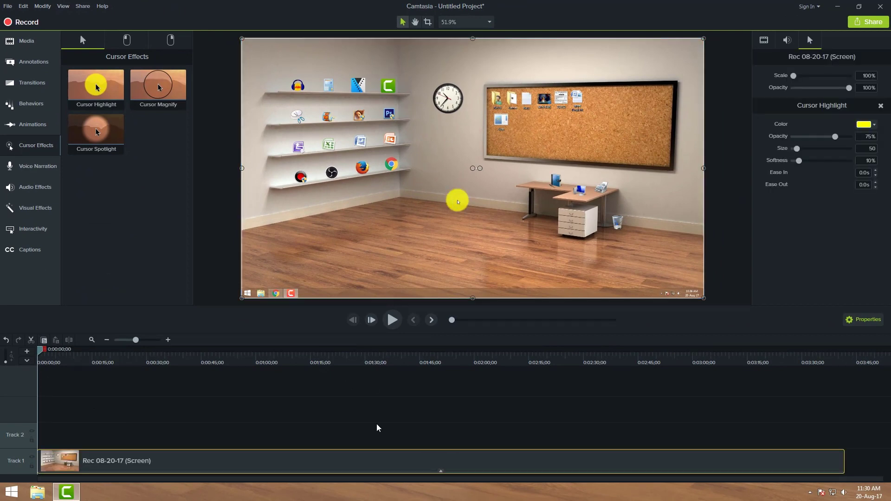
{"action": "left_click", "coordinate": [375, 402]}
{"action": "key", "text": "ctrl+z"}
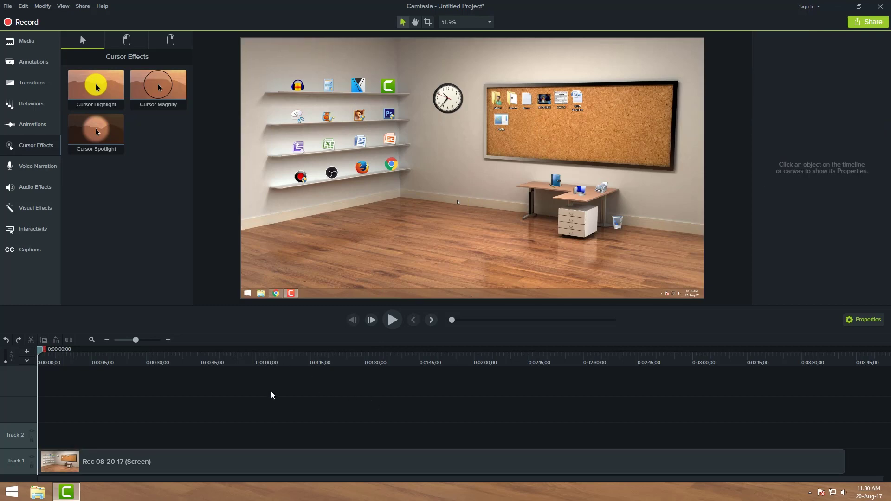
Step: Apply the Cursor Highlight effect to the screen clip on Track 1, preview it, and show the clip's effects for editing
{"action": "key", "text": "space"}
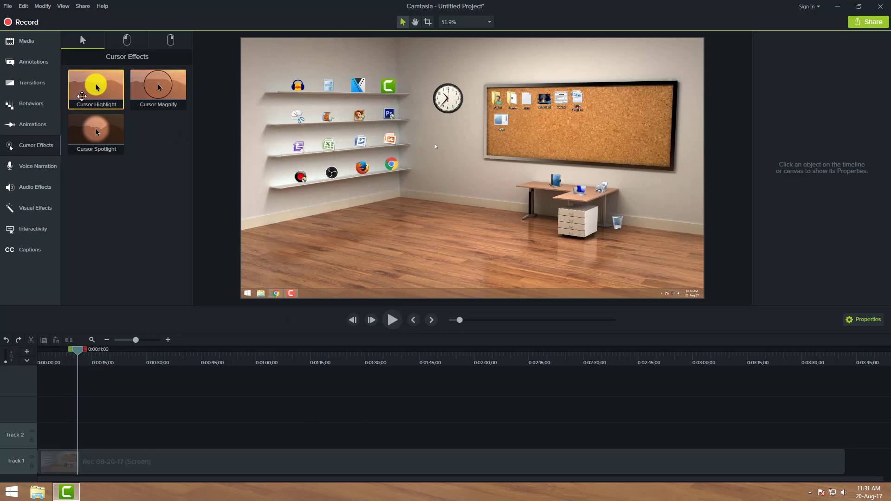
{"action": "left_click_drag", "start_coordinate": [82, 96], "coordinate": [104, 460]}
{"action": "key", "text": "space"}
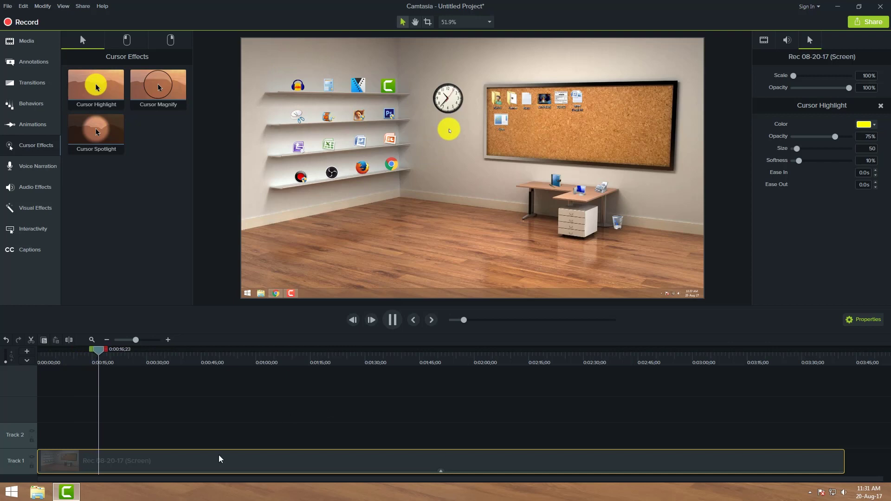
{"action": "key", "text": "space"}
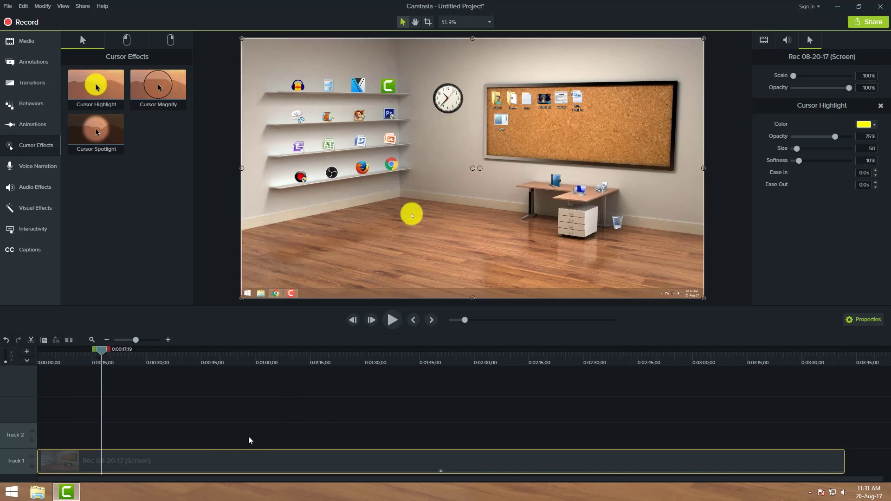
{"action": "right_click", "coordinate": [193, 455]}
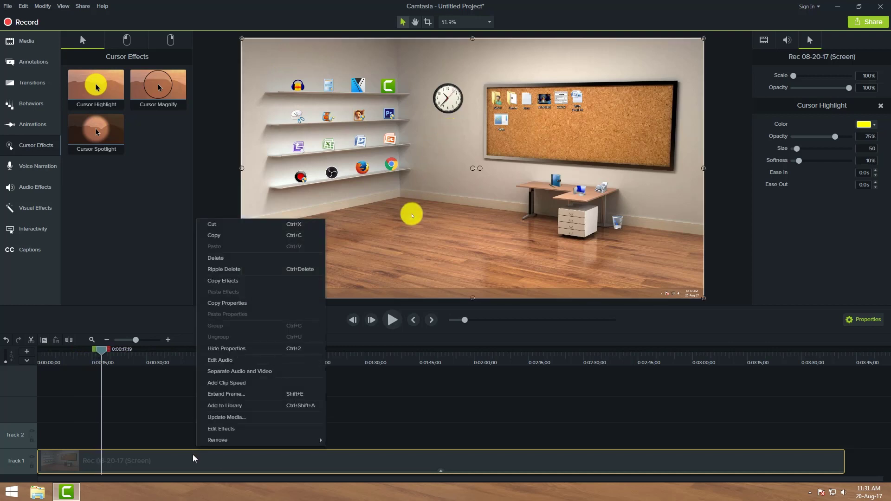
{"action": "left_click", "coordinate": [236, 432]}
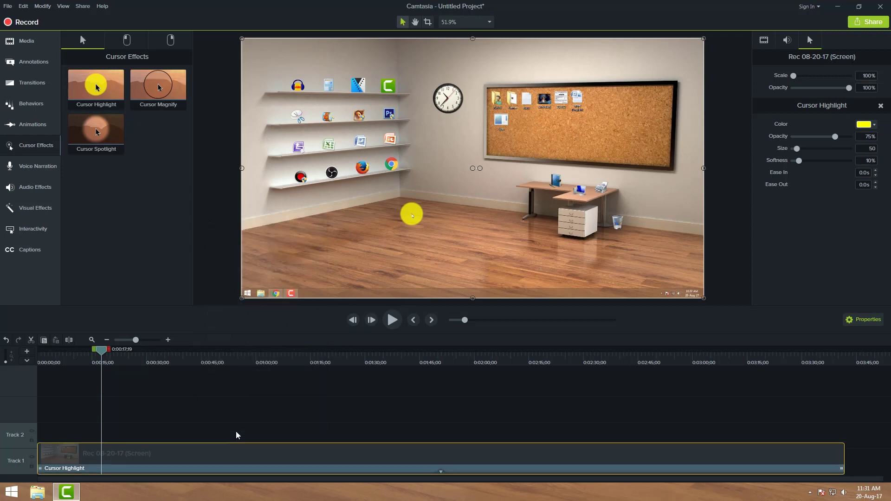
Step: Delete the Cursor Highlight effect from the screen clip on Track 1
{"action": "right_click", "coordinate": [152, 470]}
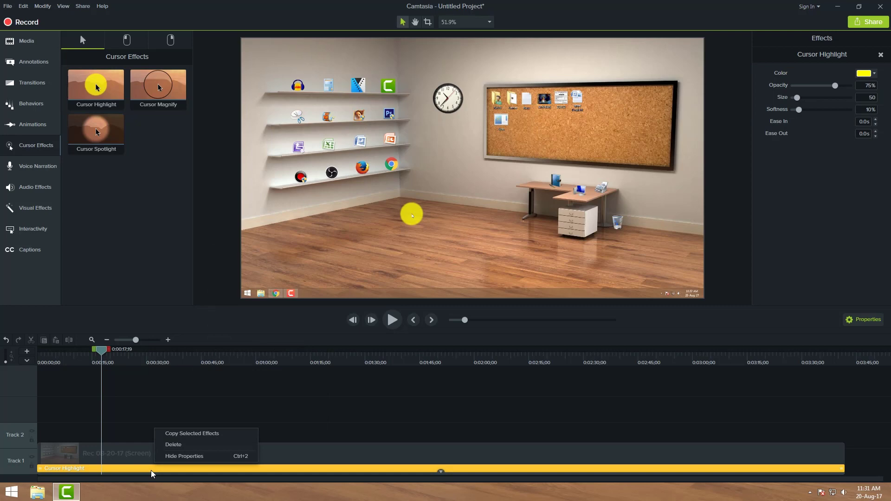
{"action": "left_click", "coordinate": [173, 445]}
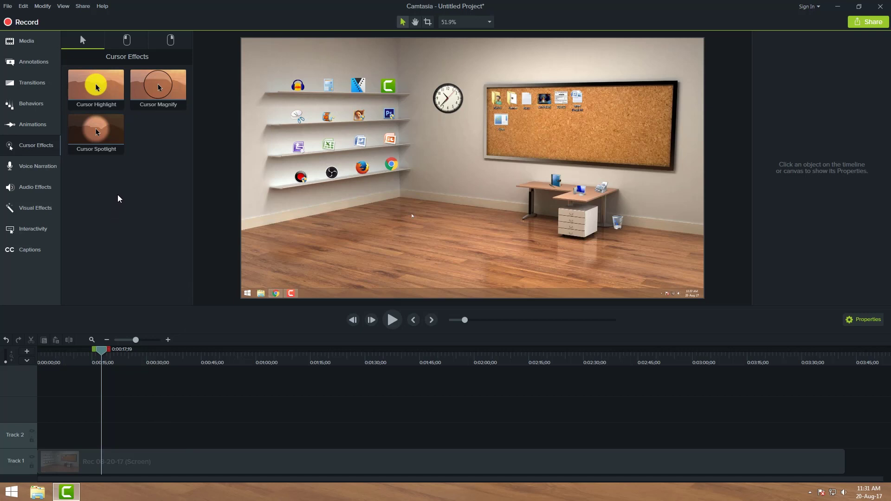
Step: Try the Cursor Spotlight effect on the Track 1 screen clip, preview it in playback, and undo it
{"action": "left_click_drag", "start_coordinate": [112, 98], "coordinate": [139, 94]}
{"action": "left_click", "coordinate": [139, 94]}
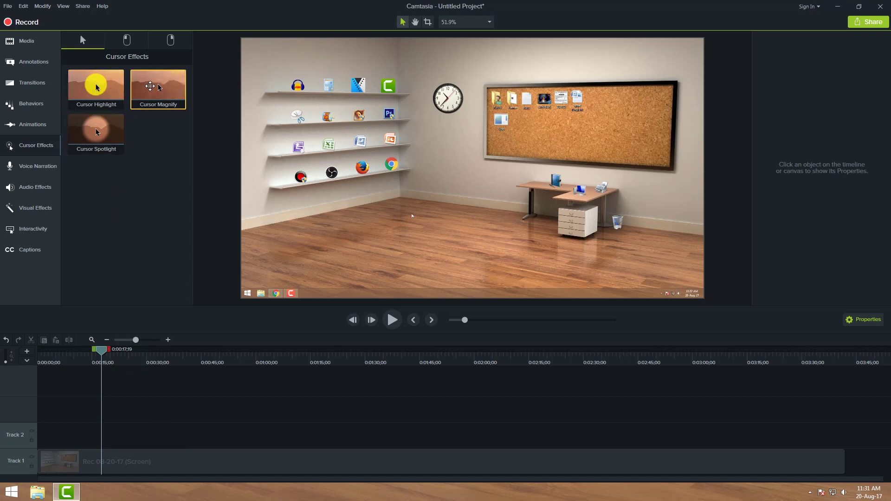
{"action": "left_click", "coordinate": [98, 132]}
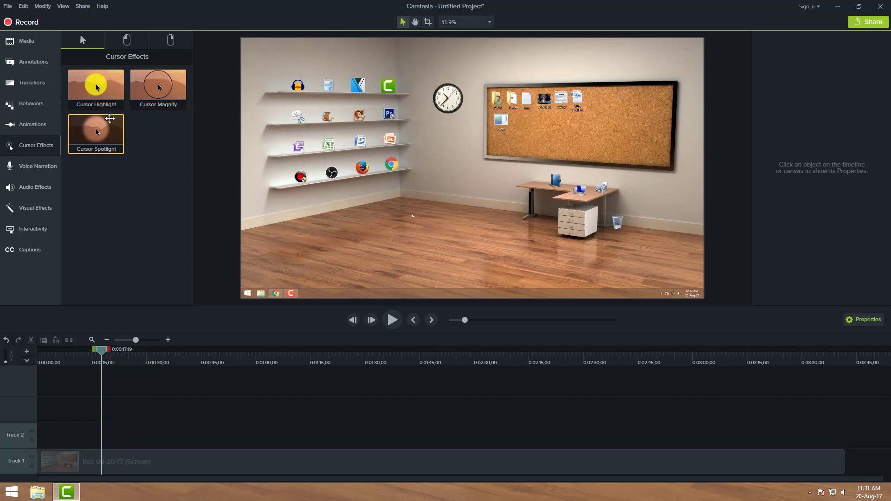
{"action": "left_click_drag", "start_coordinate": [97, 132], "coordinate": [155, 462]}
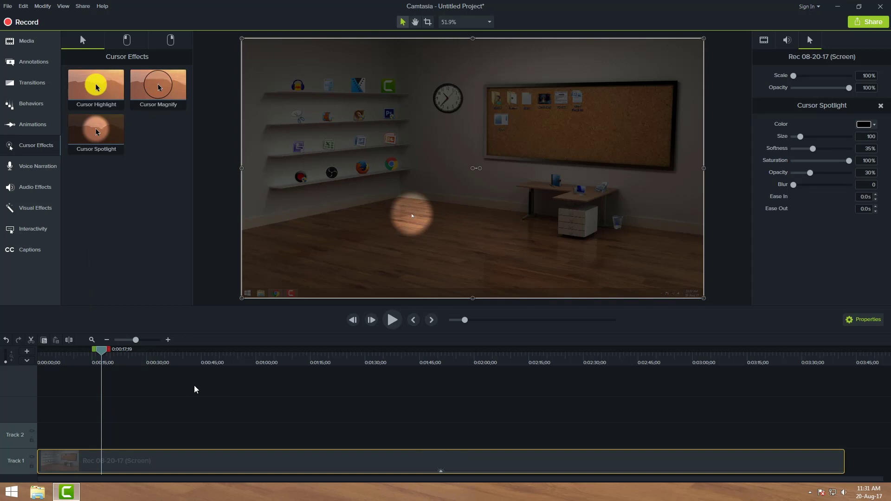
{"action": "key", "text": "space"}
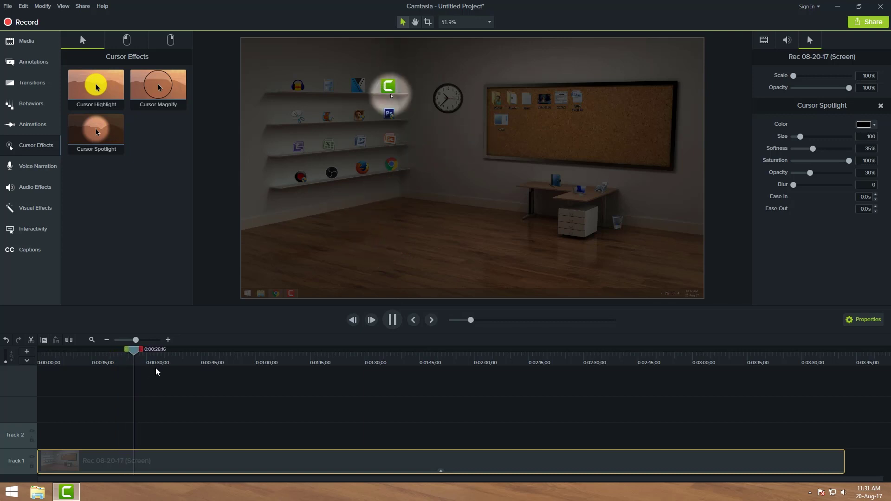
{"action": "key", "text": "space"}
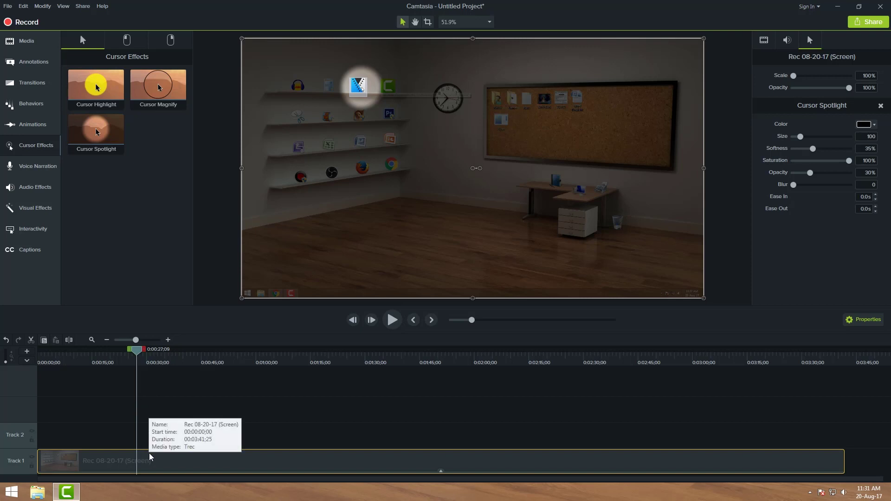
{"action": "key", "text": "ctrl+z"}
{"action": "left_click", "coordinate": [197, 414]}
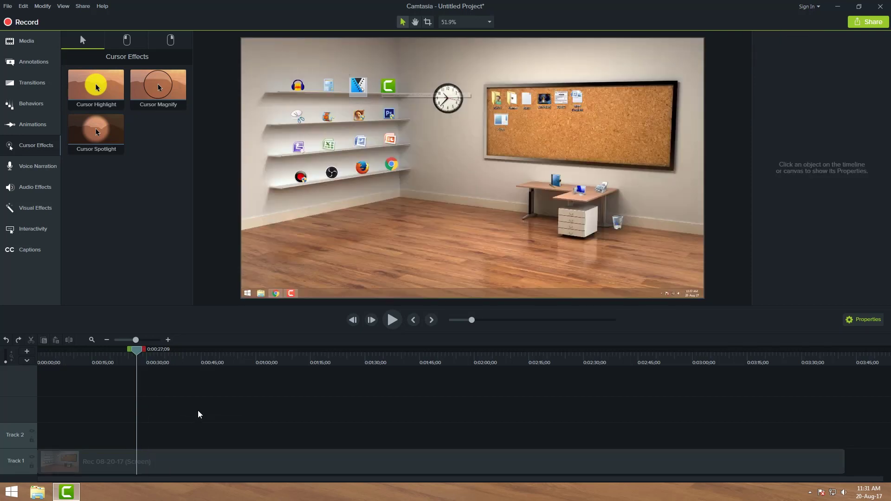
Step: Try the Left Click Ripple effect on the Track 1 screen clip and preview it from 0:00:25;27
{"action": "left_click_drag", "start_coordinate": [137, 355], "coordinate": [129, 354]}
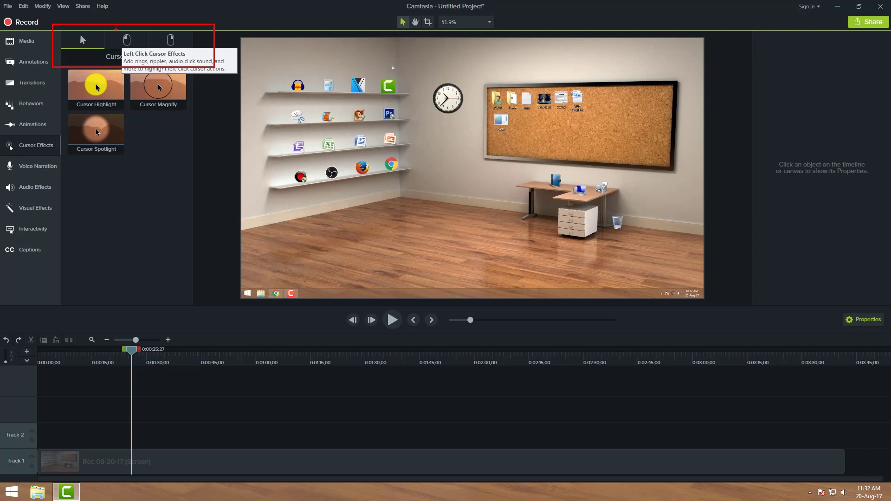
{"action": "mouse_move", "coordinate": [117, 29]}
{"action": "left_mouse_down"}
{"action": "mouse_move", "coordinate": [146, 55]}
{"action": "mouse_move", "coordinate": [177, 48]}
{"action": "mouse_move", "coordinate": [194, 58]}
{"action": "left_mouse_up"}
{"action": "key", "text": "Escape"}
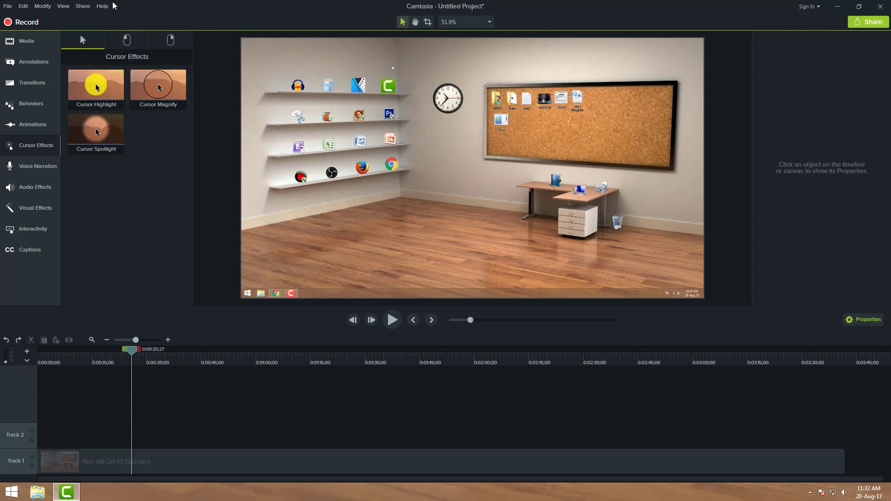
{"action": "left_click", "coordinate": [130, 43]}
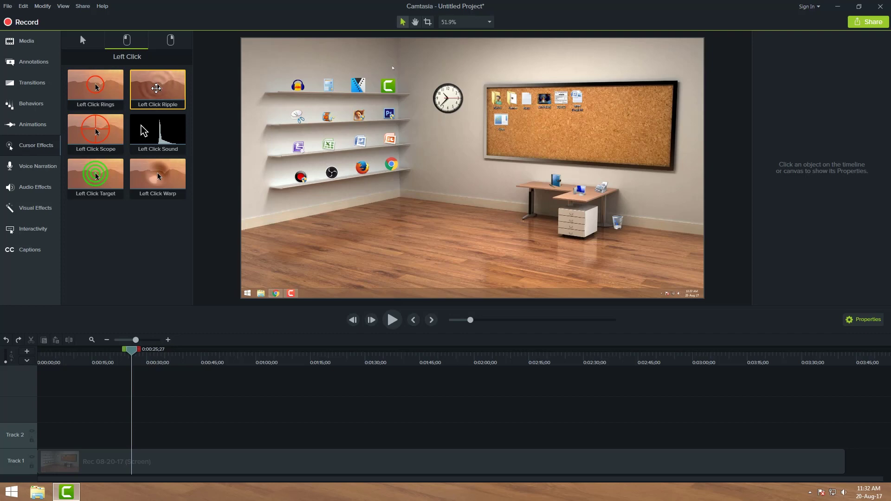
{"action": "left_click_drag", "start_coordinate": [157, 89], "coordinate": [100, 458]}
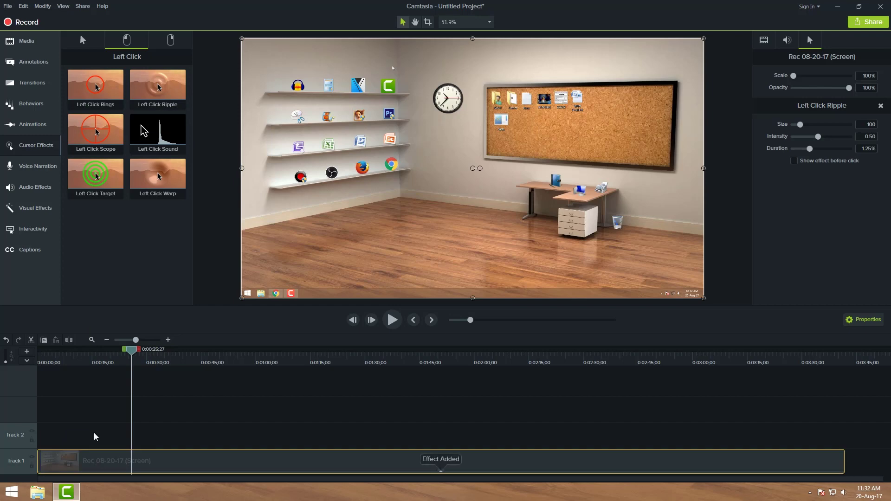
{"action": "left_click", "coordinate": [249, 415]}
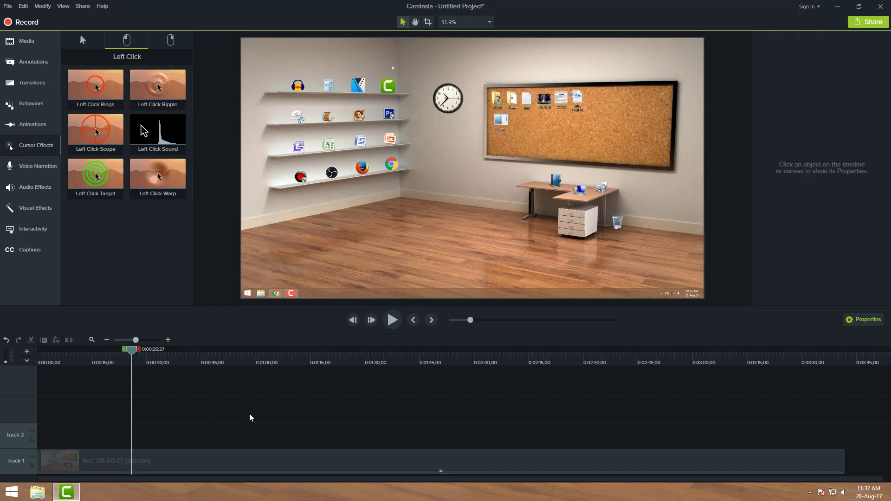
{"action": "key", "text": "space"}
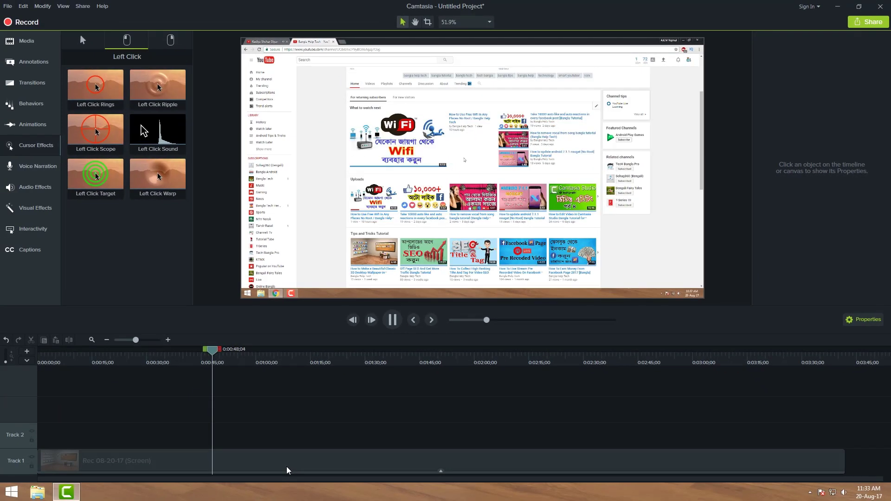
{"action": "key", "text": "space"}
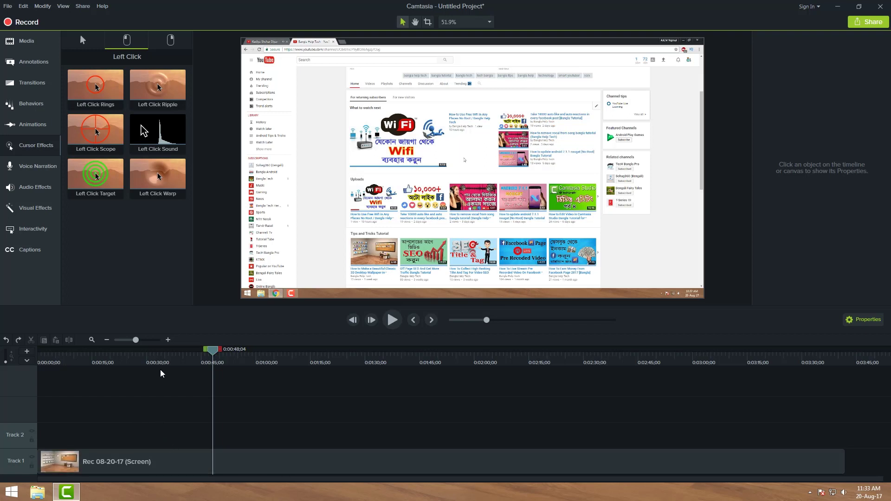
Step: Move the playhead back to 0:00:38;02 and show the available right-click cursor effects
{"action": "left_click_drag", "start_coordinate": [211, 354], "coordinate": [175, 363]}
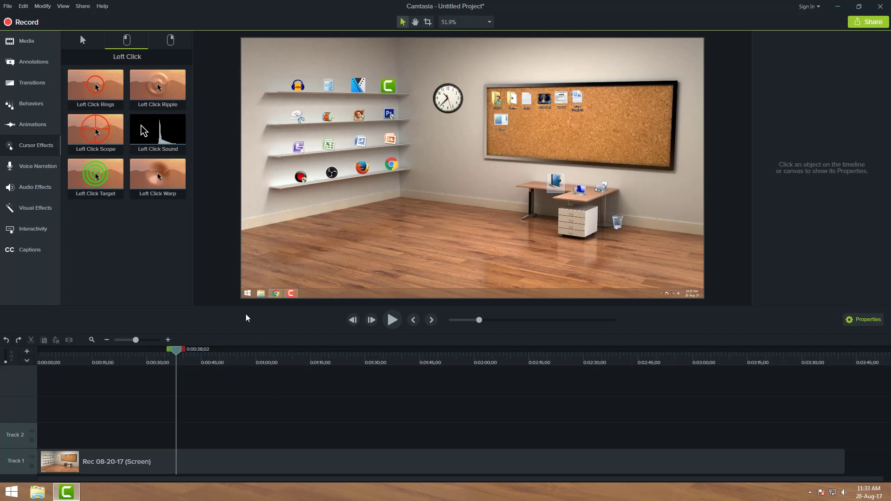
{"action": "left_click", "coordinate": [176, 47]}
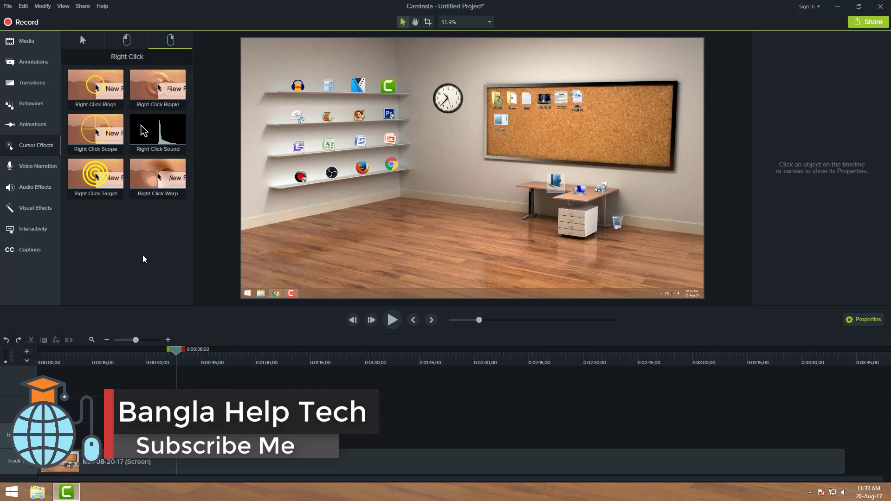
Step: Record about 30 seconds of voice narration from the playhead and save it on the Desktop as the m4a file Narration 1
{"action": "left_click", "coordinate": [41, 167]}
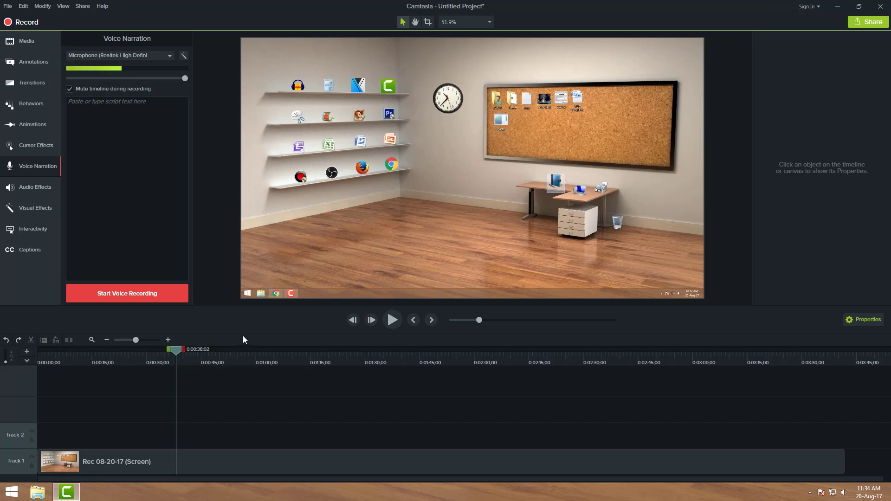
{"action": "left_click", "coordinate": [126, 297]}
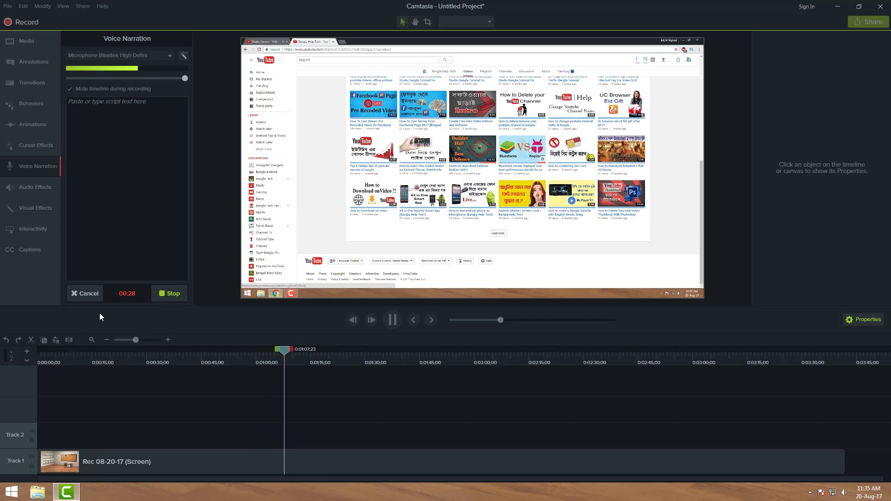
{"action": "left_click", "coordinate": [161, 294]}
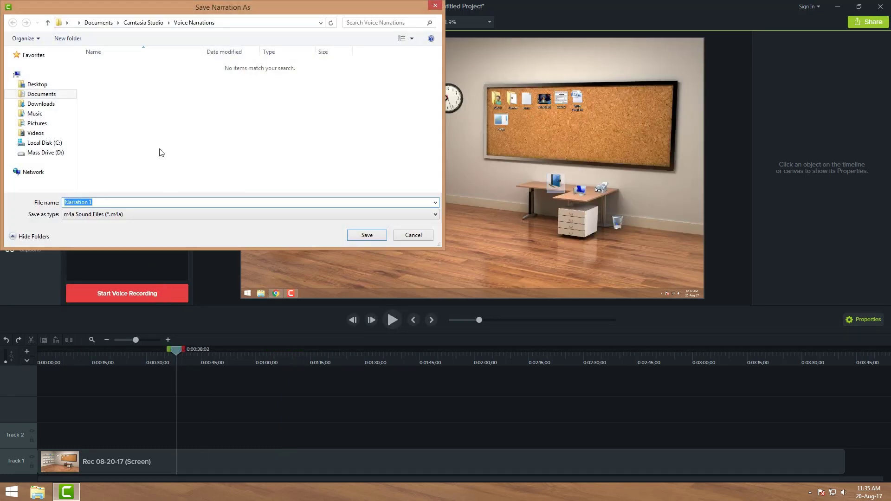
{"action": "left_click", "coordinate": [166, 165]}
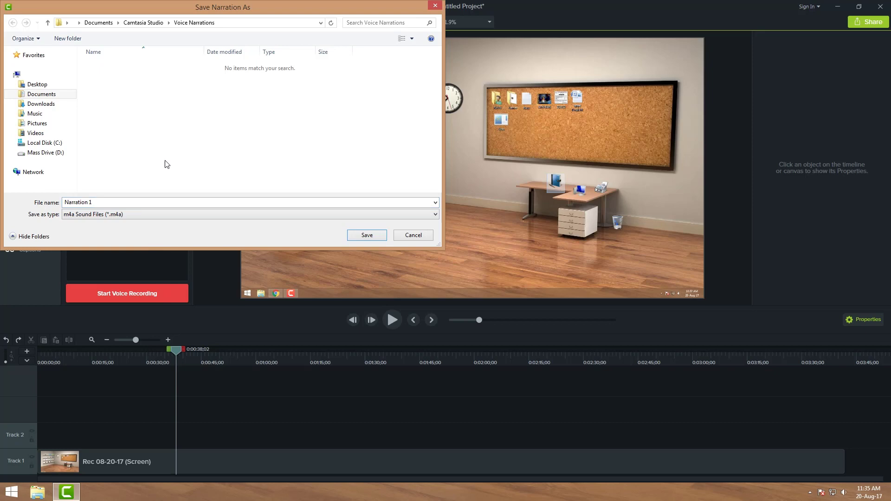
{"action": "left_click", "coordinate": [41, 86]}
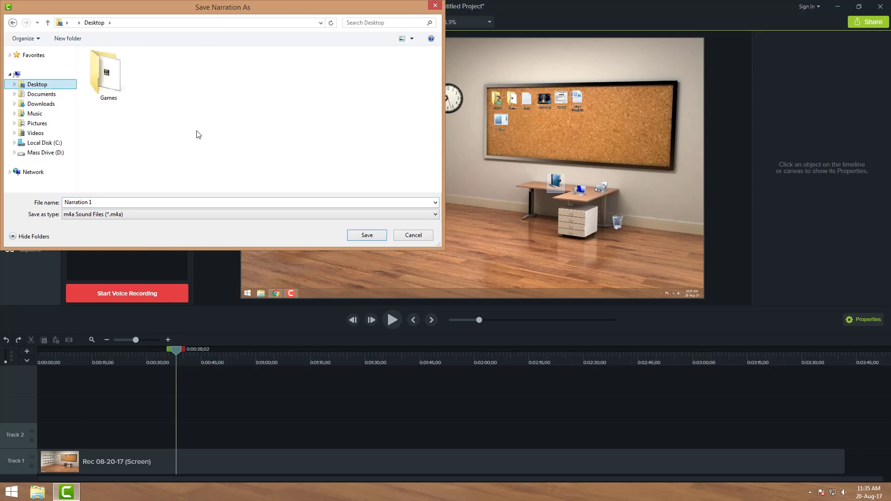
{"action": "left_click", "coordinate": [369, 237]}
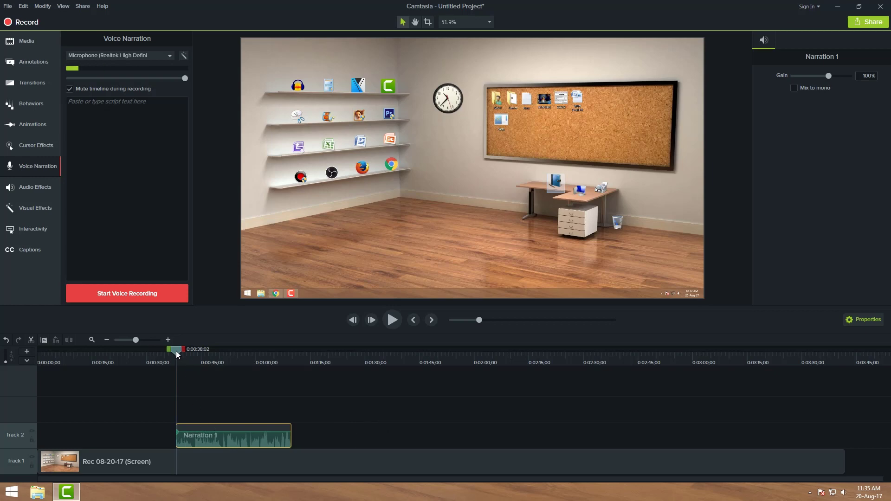
Step: Play back the recorded narration on Track 2, starting from 0:00:36;24
{"action": "left_click_drag", "start_coordinate": [177, 355], "coordinate": [171, 352]}
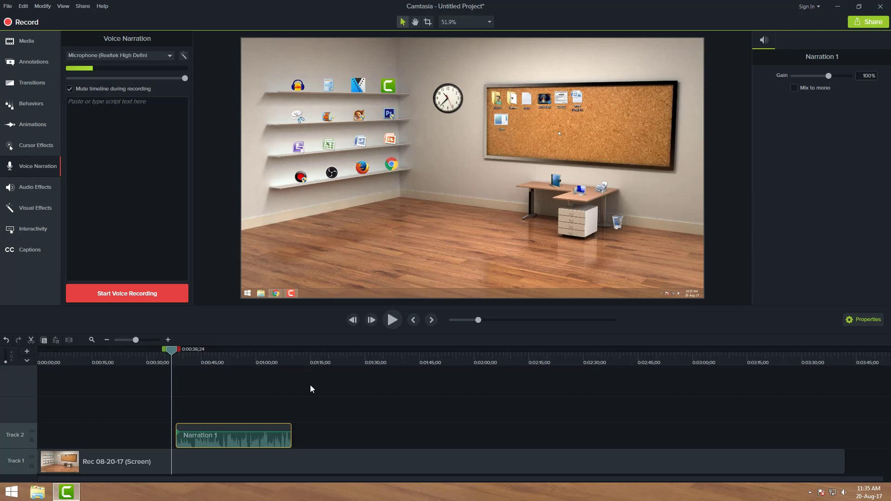
{"action": "left_click", "coordinate": [299, 391]}
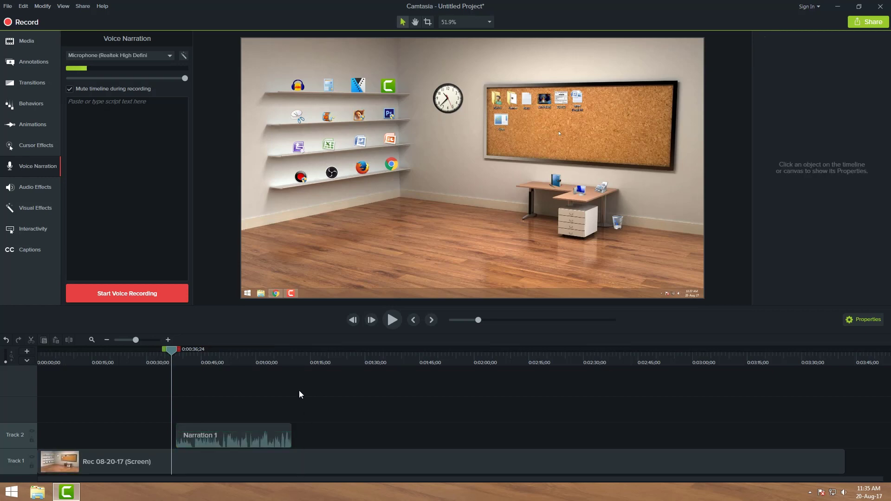
{"action": "key", "text": "space"}
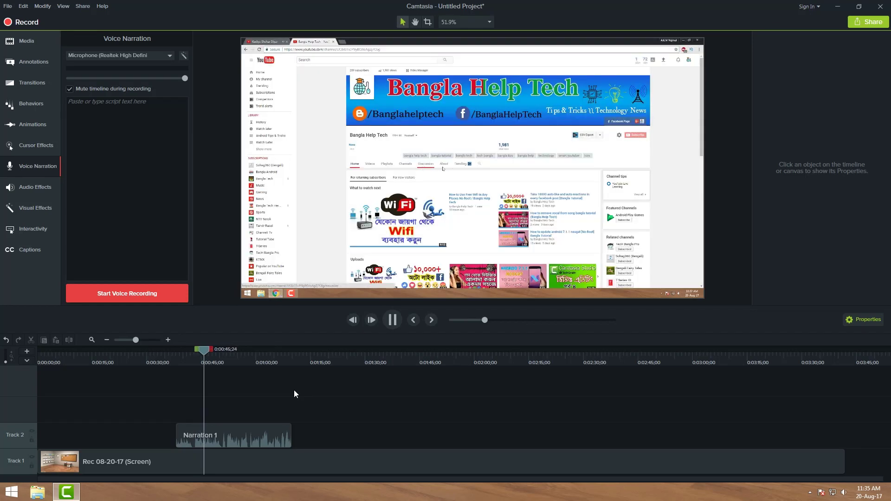
{"action": "key", "text": "space"}
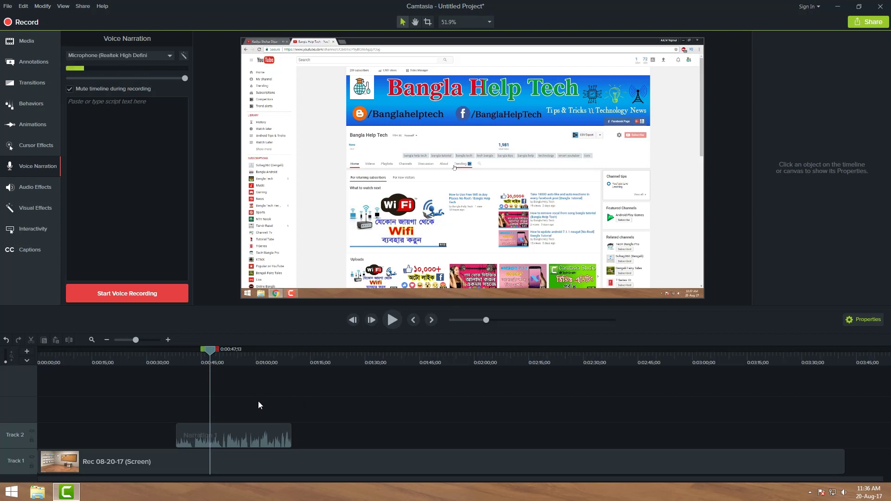
Step: Delete the Narration 1 clip from Track 2
{"action": "left_click", "coordinate": [261, 436]}
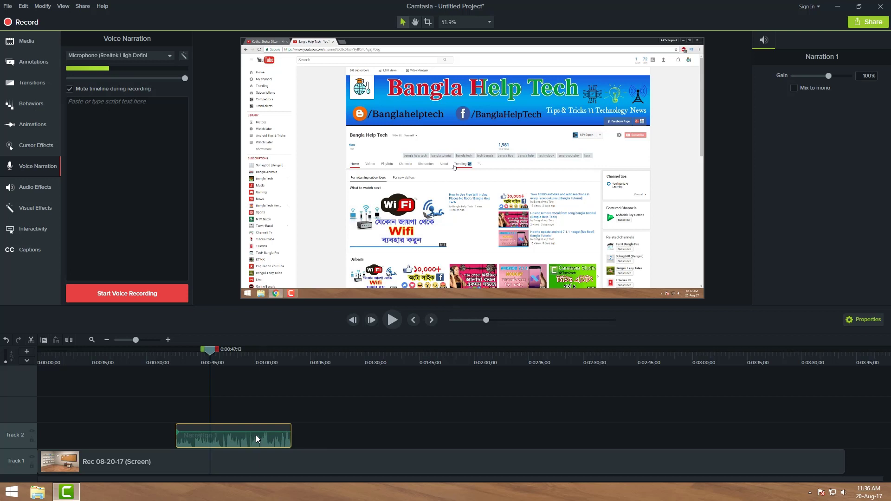
{"action": "right_click", "coordinate": [259, 435]}
{"action": "left_click", "coordinate": [268, 309]}
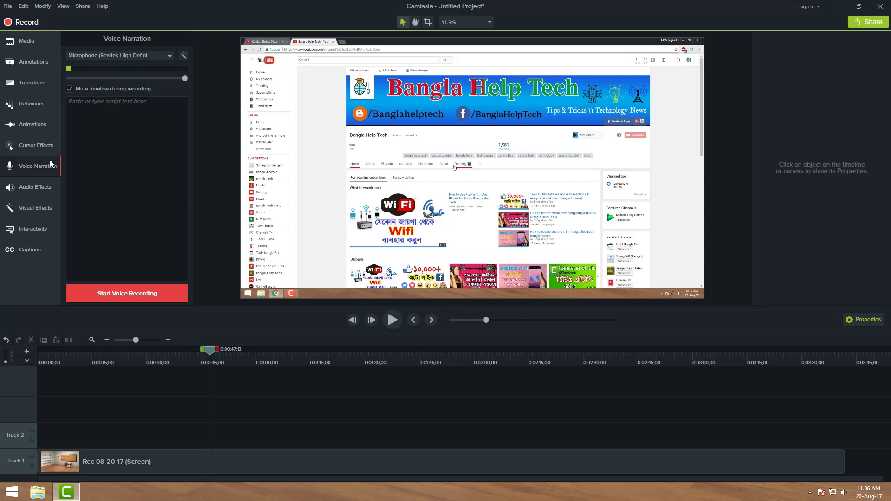
Step: Show the audio effects and set the audio gain of the Rec 08-20-17 screen clip on Track 1 to 100%
{"action": "left_click", "coordinate": [40, 186]}
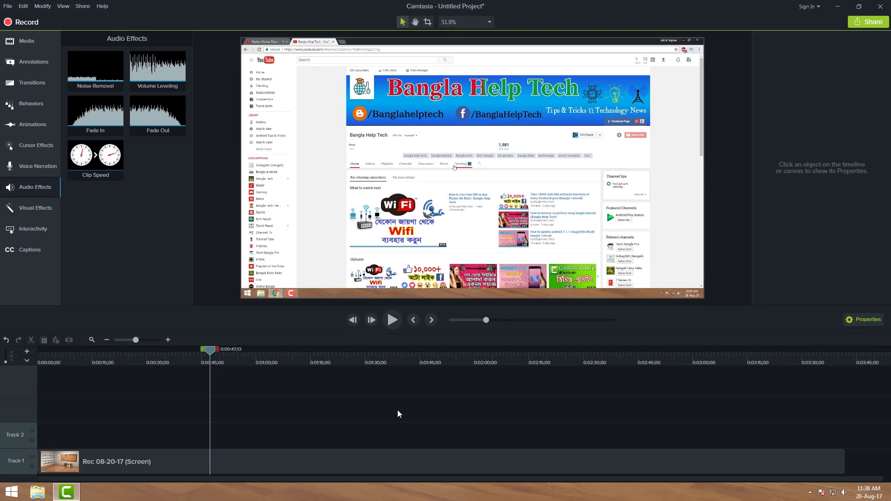
{"action": "left_click", "coordinate": [414, 463]}
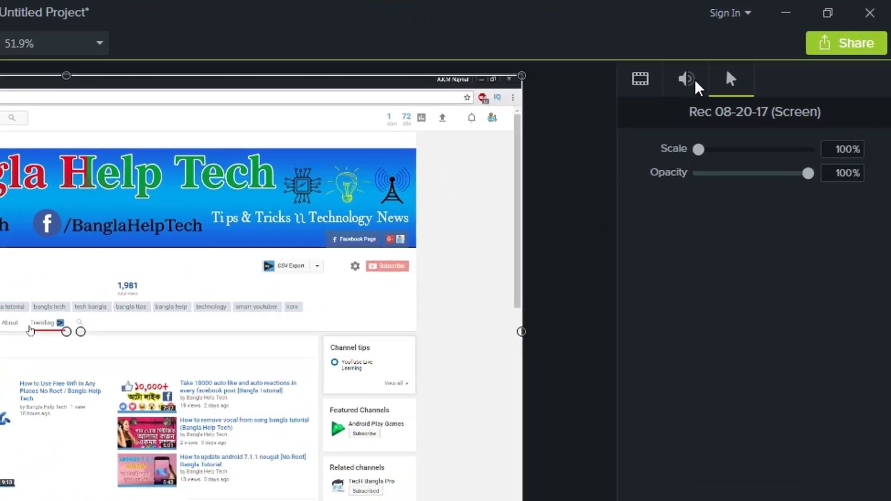
{"action": "left_click", "coordinate": [772, 46]}
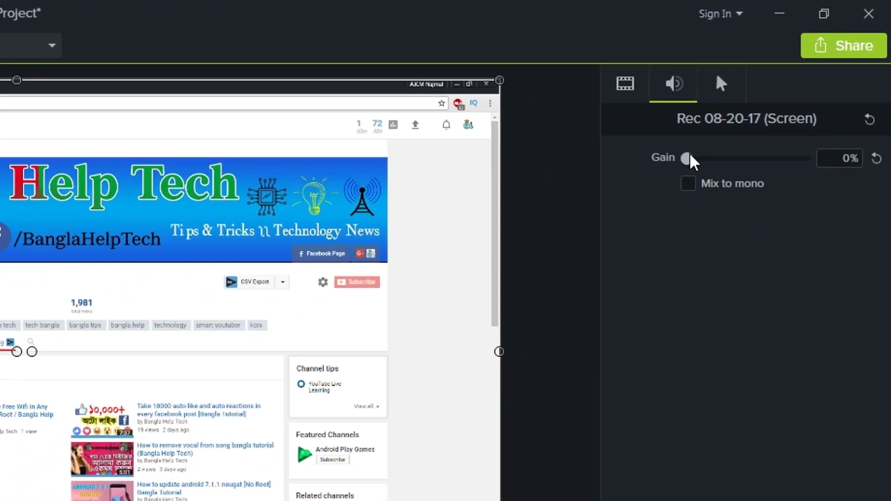
{"action": "left_click_drag", "start_coordinate": [691, 158], "coordinate": [708, 159]}
{"action": "left_click", "coordinate": [852, 158]}
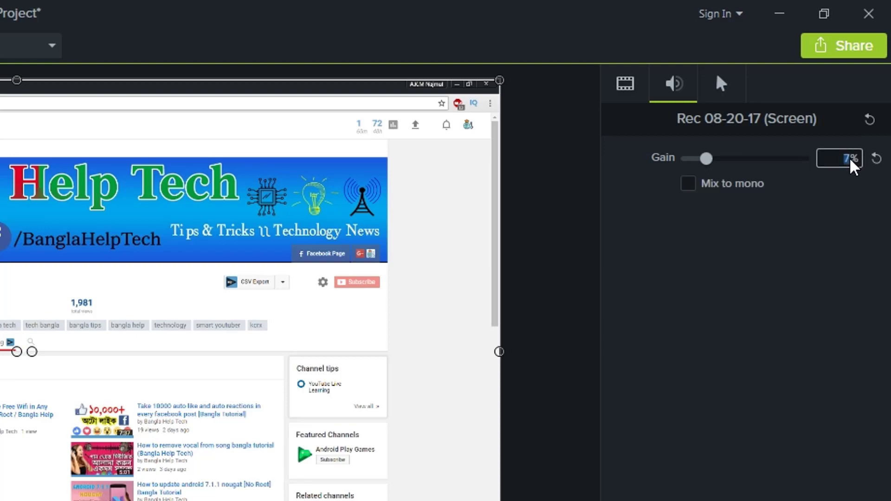
{"action": "type", "text": "100"}
{"action": "key", "text": "Return"}
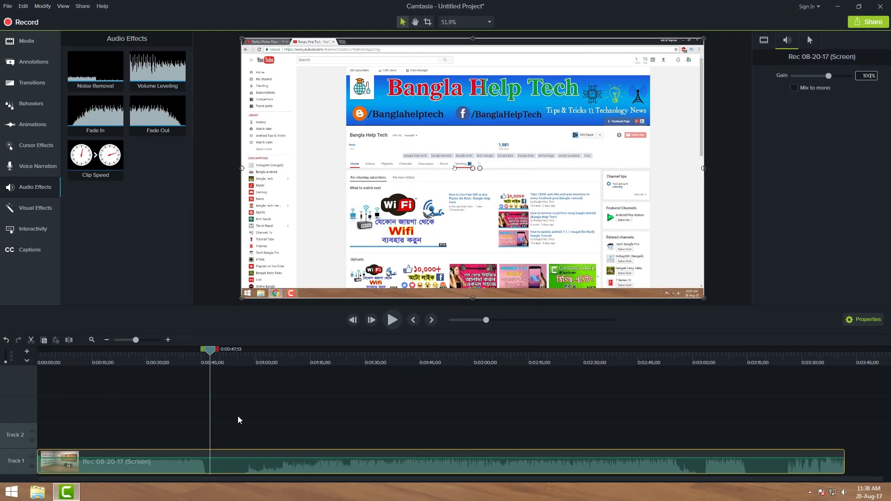
{"action": "left_click", "coordinate": [238, 416]}
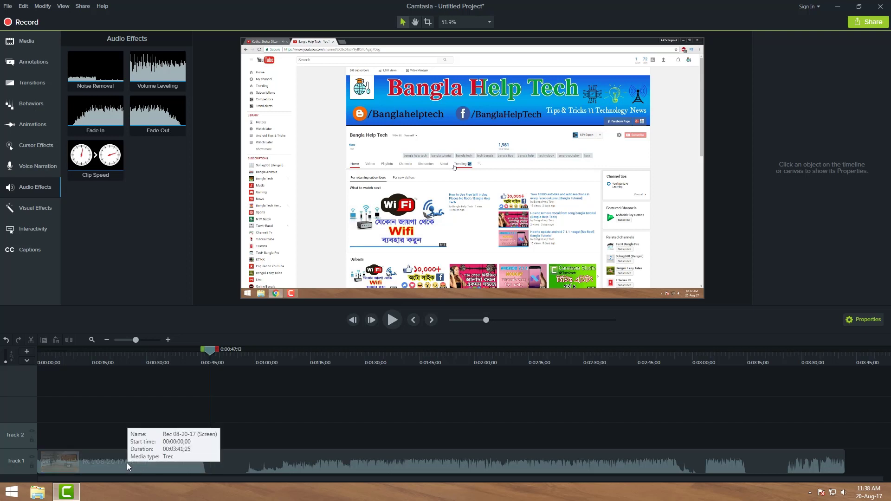
Step: Move the Rec 08-20-17 (Screen) clip on Track 1 to start at about 0:00:23 and play its opening
{"action": "left_click_drag", "start_coordinate": [127, 463], "coordinate": [213, 461]}
{"action": "left_click", "coordinate": [190, 434]}
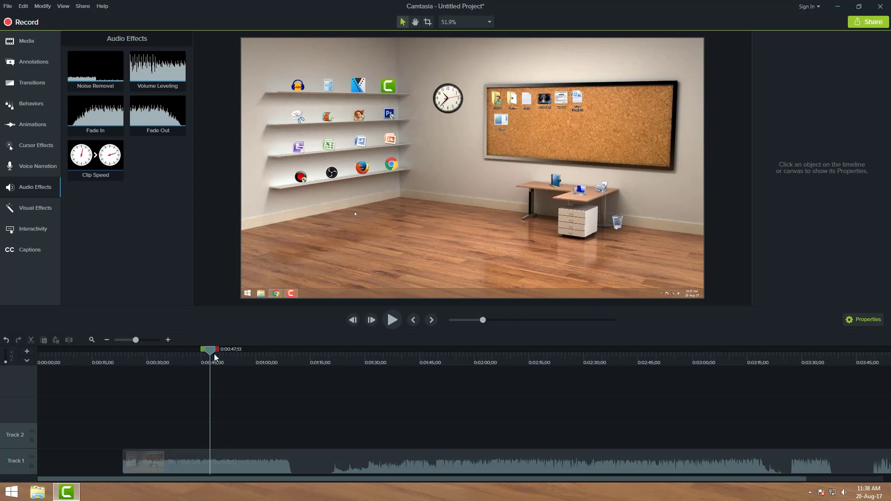
{"action": "left_click_drag", "start_coordinate": [213, 357], "coordinate": [123, 373]}
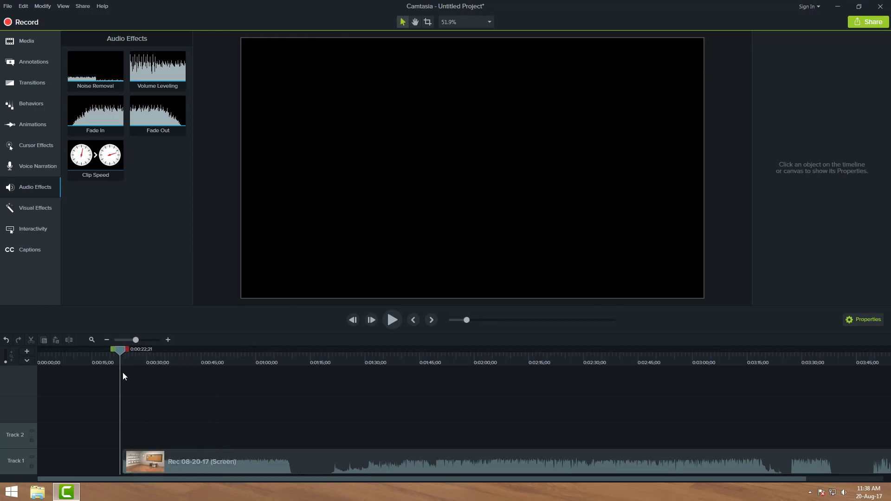
{"action": "key", "text": "space"}
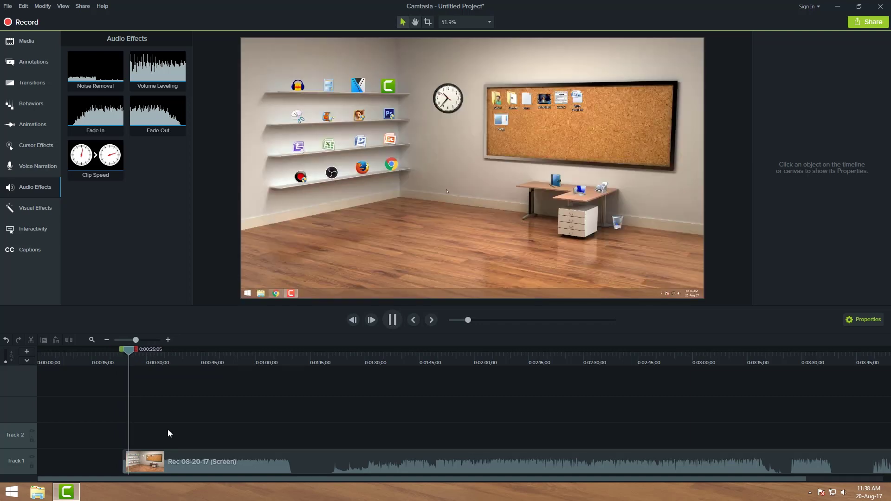
{"action": "key", "text": "space"}
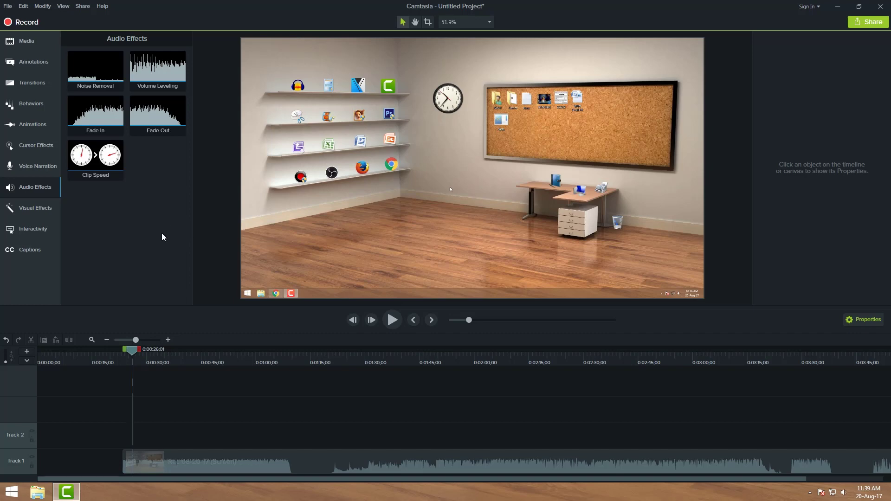
Step: Apply the Fade In audio effect to the Track 1 clip and adjust the end point of the fade at 100%
{"action": "left_click_drag", "start_coordinate": [105, 122], "coordinate": [129, 464]}
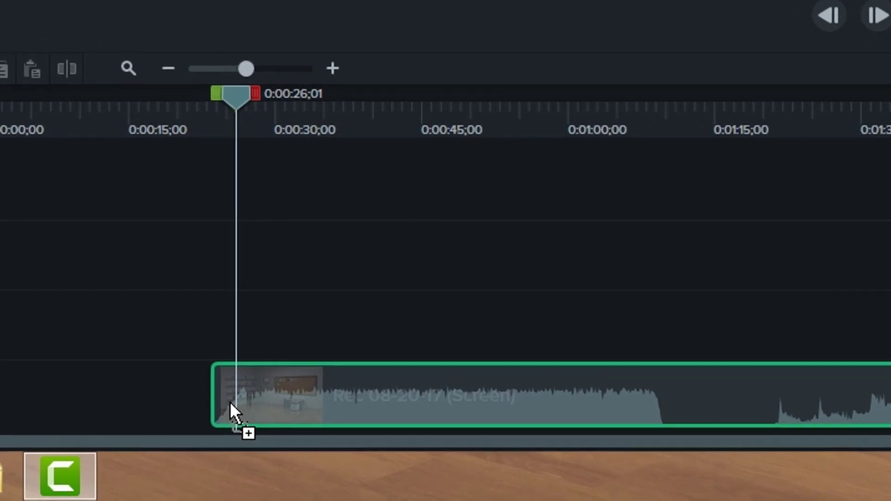
{"action": "left_click_drag", "start_coordinate": [230, 402], "coordinate": [239, 405]}
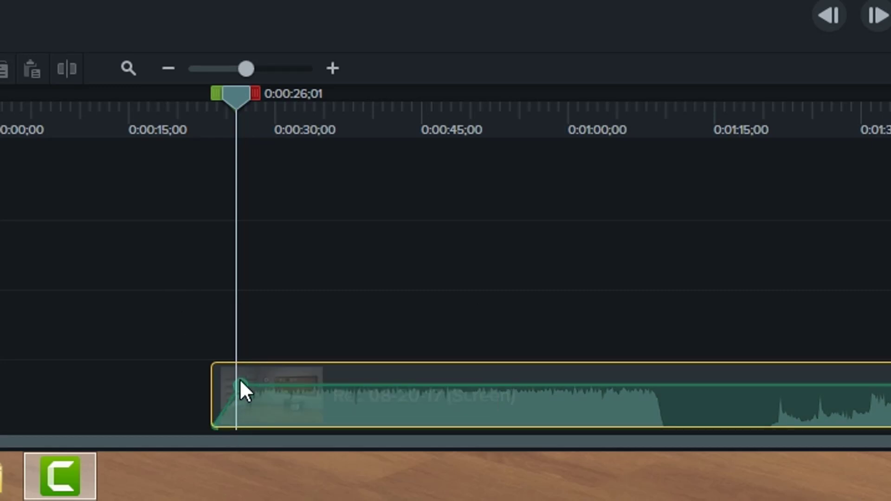
{"action": "mouse_move", "coordinate": [246, 391]}
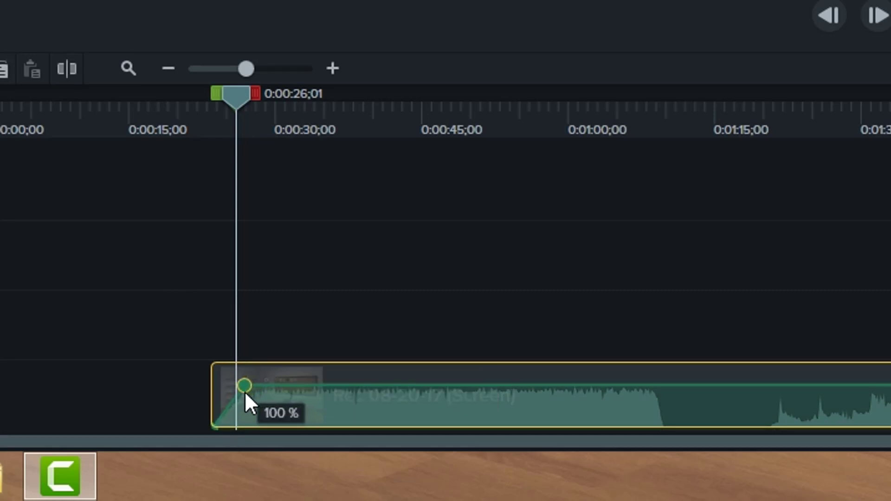
{"action": "mouse_move", "coordinate": [241, 391]}
{"action": "left_mouse_down"}
{"action": "mouse_move", "coordinate": [210, 386]}
{"action": "mouse_move", "coordinate": [245, 386]}
{"action": "left_mouse_up"}
{"action": "left_click", "coordinate": [302, 273]}
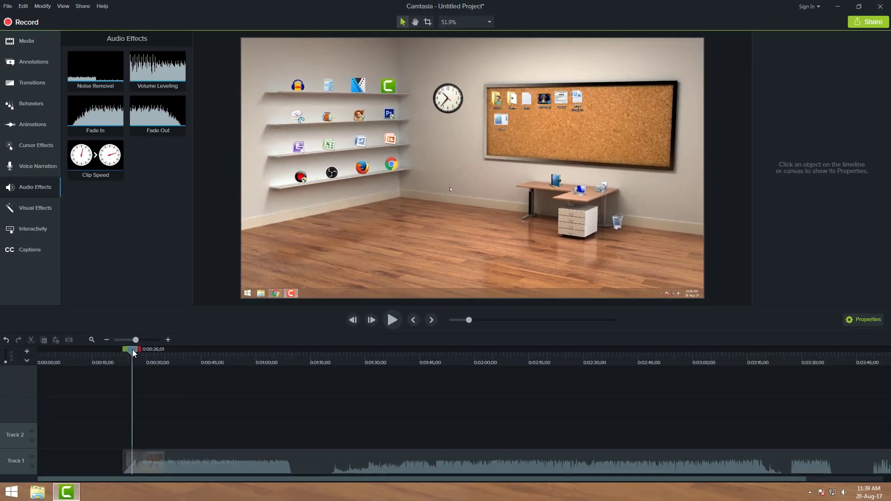
Step: Play back the fade-in on the Track 1 clip, starting from 0:00:23;07
{"action": "left_click_drag", "start_coordinate": [133, 349], "coordinate": [122, 360]}
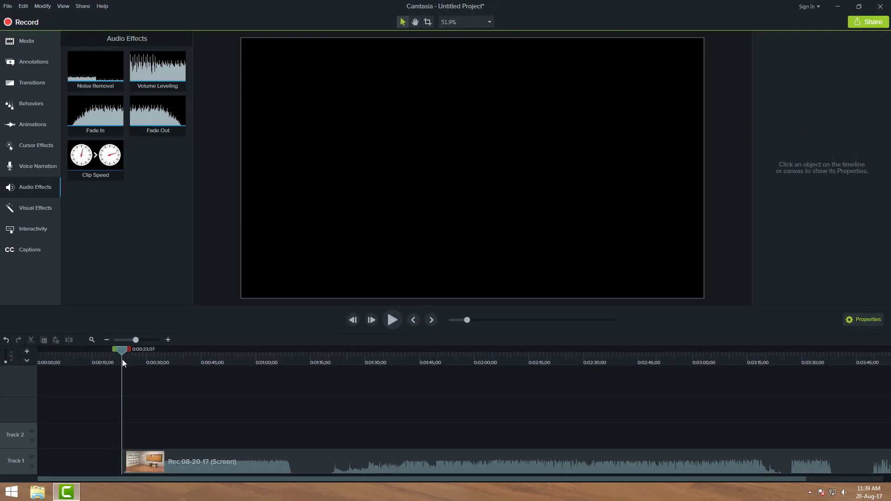
{"action": "key", "text": "space"}
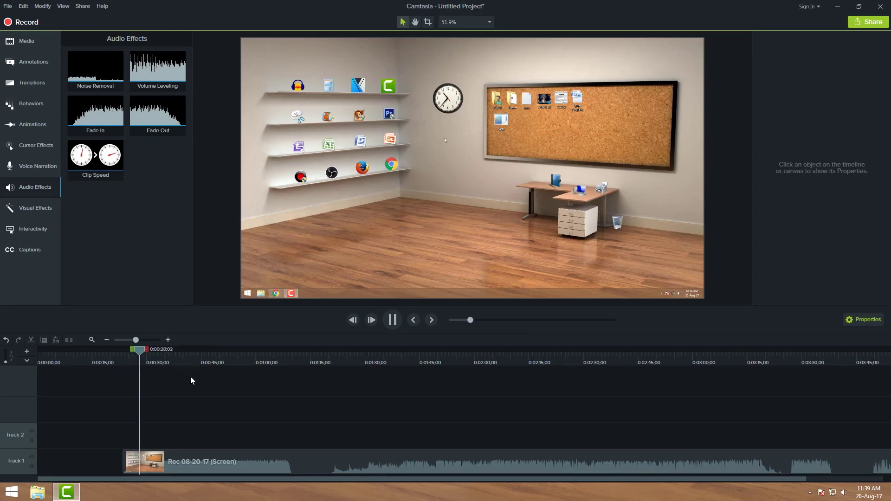
{"action": "key", "text": "space"}
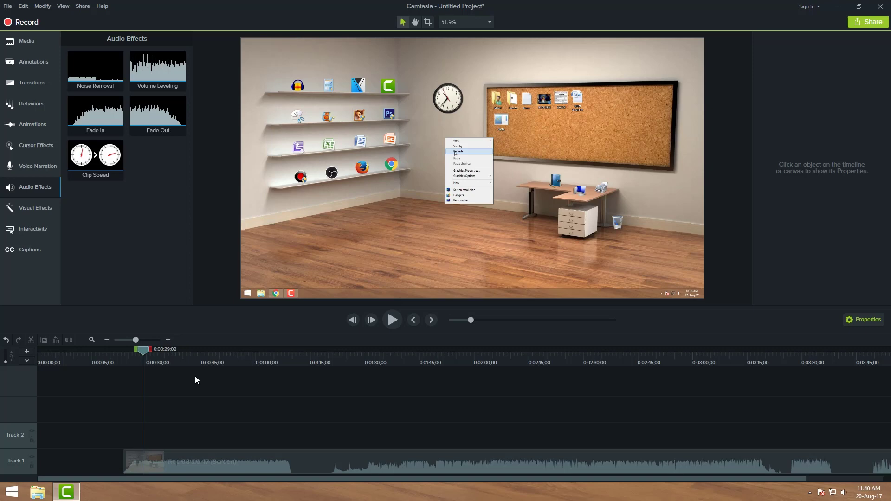
Step: Move the Track 1 clip back to the start of the timeline and play its last seconds from about 0:03:39
{"action": "left_click_drag", "start_coordinate": [344, 464], "coordinate": [350, 464]}
{"action": "left_click_drag", "start_coordinate": [276, 464], "coordinate": [171, 456]}
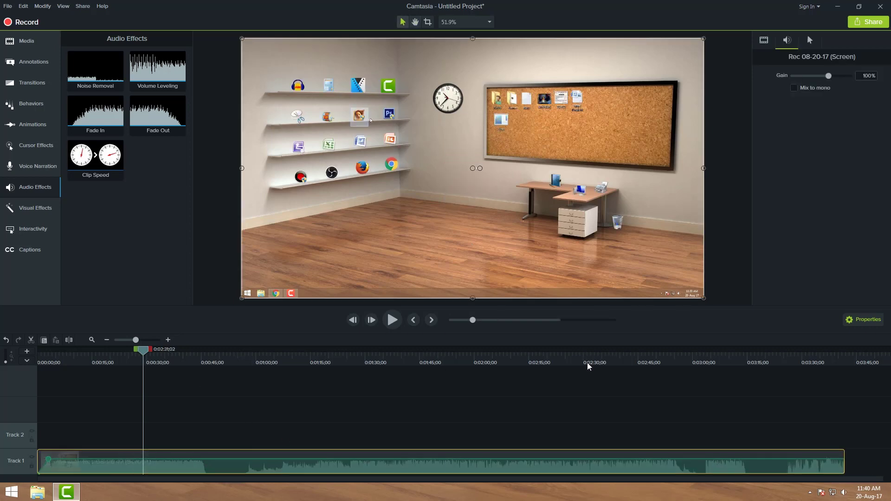
{"action": "left_click", "coordinate": [587, 362]}
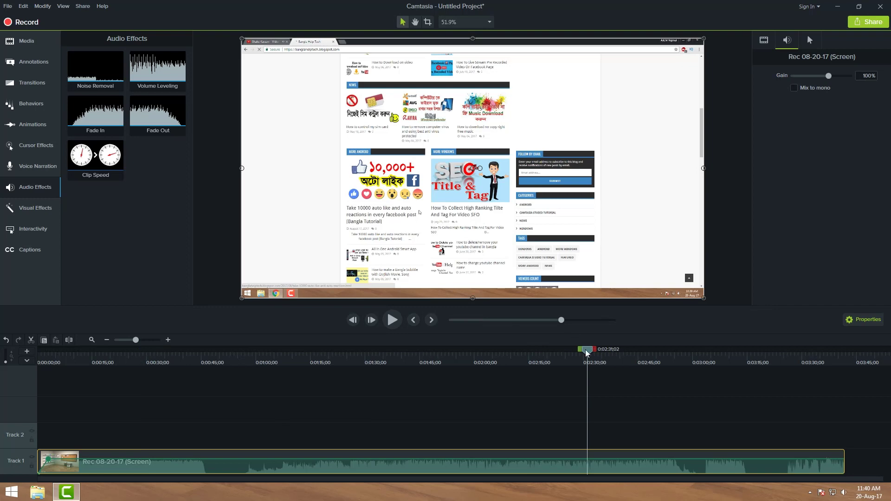
{"action": "left_click_drag", "start_coordinate": [642, 359], "coordinate": [831, 388]}
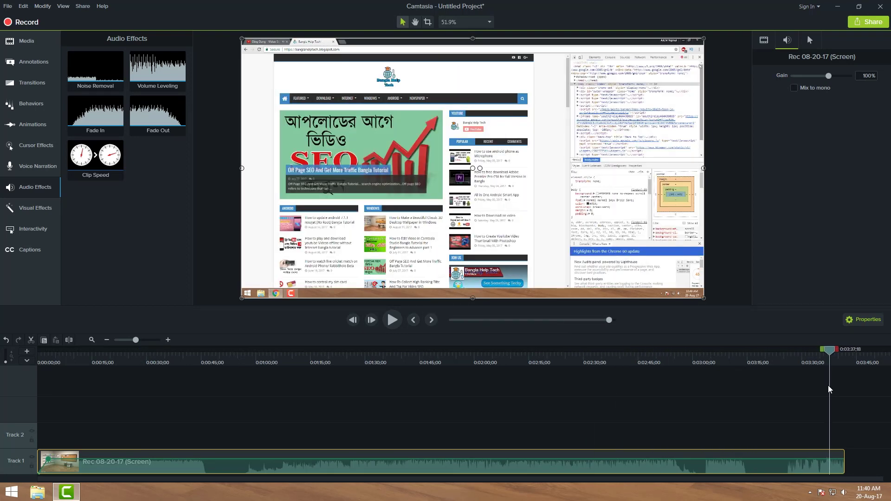
{"action": "key", "text": "space"}
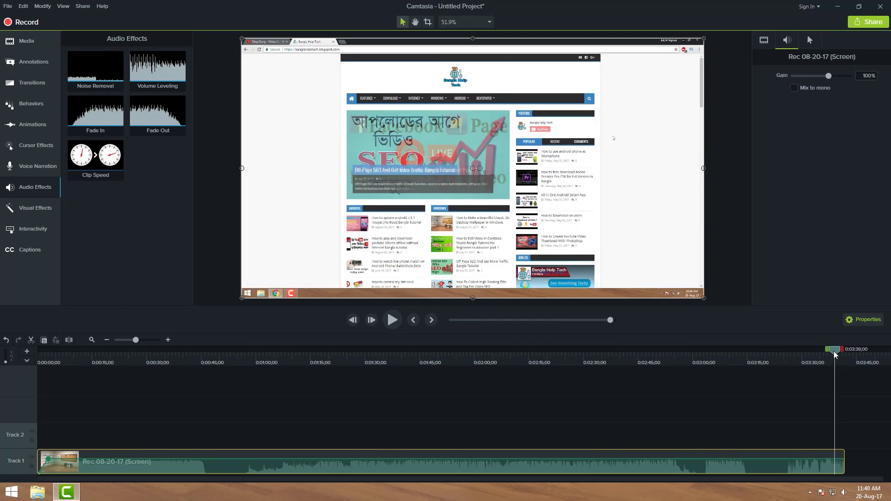
{"action": "left_click", "coordinate": [857, 399]}
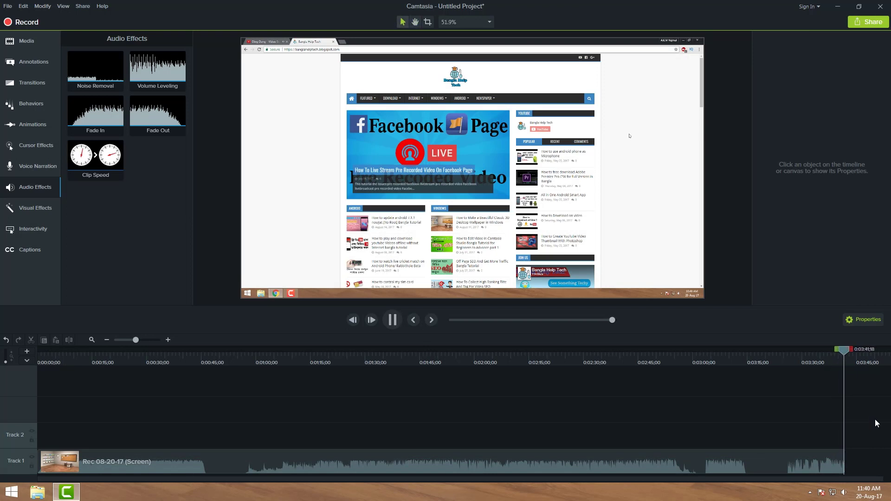
{"action": "key", "text": "space"}
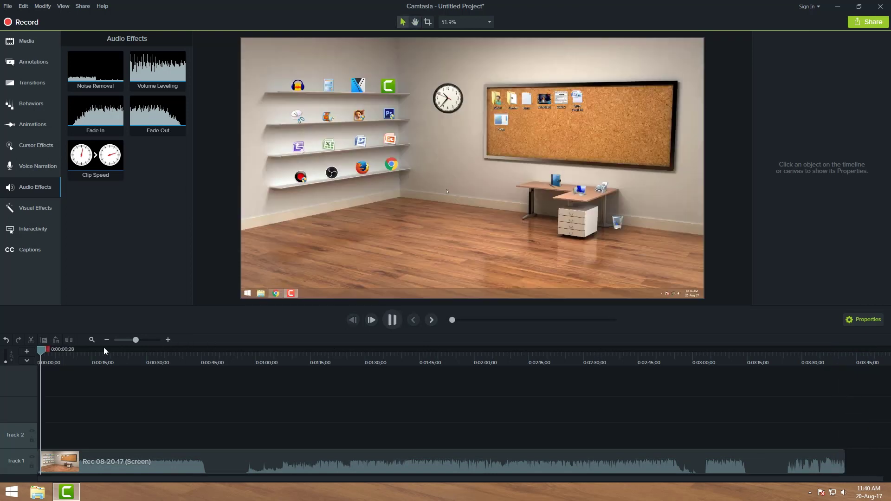
Step: Place the playhead at 0:03:39;21 and apply the Fade Out audio effect to the end of the Track 1 clip
{"action": "left_click", "coordinate": [39, 347]}
{"action": "left_click", "coordinate": [444, 356]}
{"action": "left_click_drag", "start_coordinate": [584, 385], "coordinate": [837, 393]}
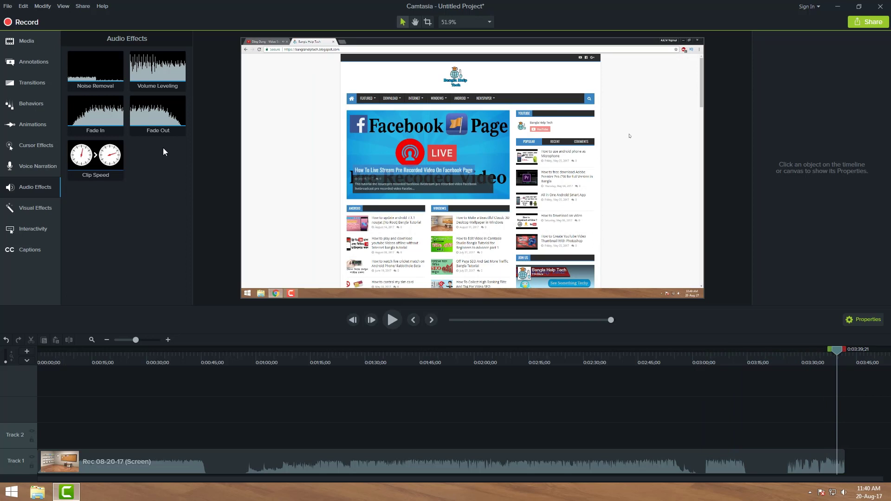
{"action": "left_click_drag", "start_coordinate": [143, 110], "coordinate": [782, 407]}
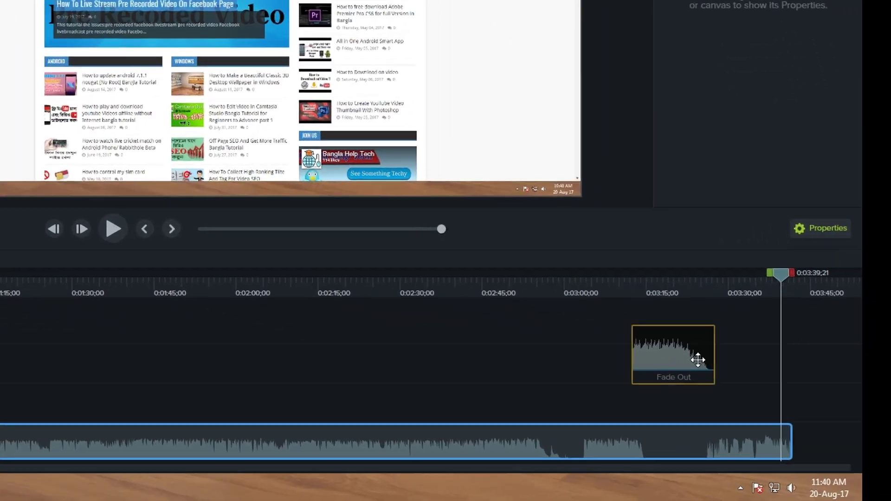
{"action": "left_click_drag", "start_coordinate": [698, 359], "coordinate": [770, 437]}
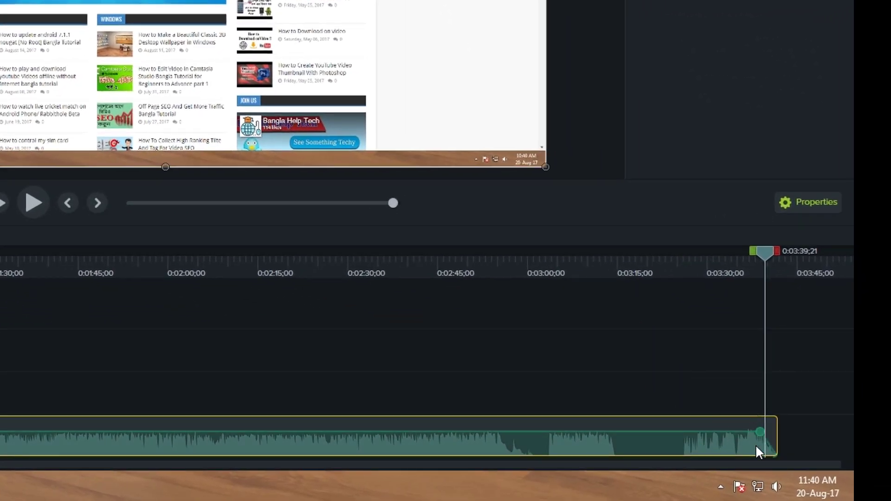
{"action": "mouse_move", "coordinate": [763, 433]}
{"action": "left_mouse_down"}
{"action": "mouse_move", "coordinate": [759, 442]}
{"action": "mouse_move", "coordinate": [760, 433]}
{"action": "left_mouse_up"}
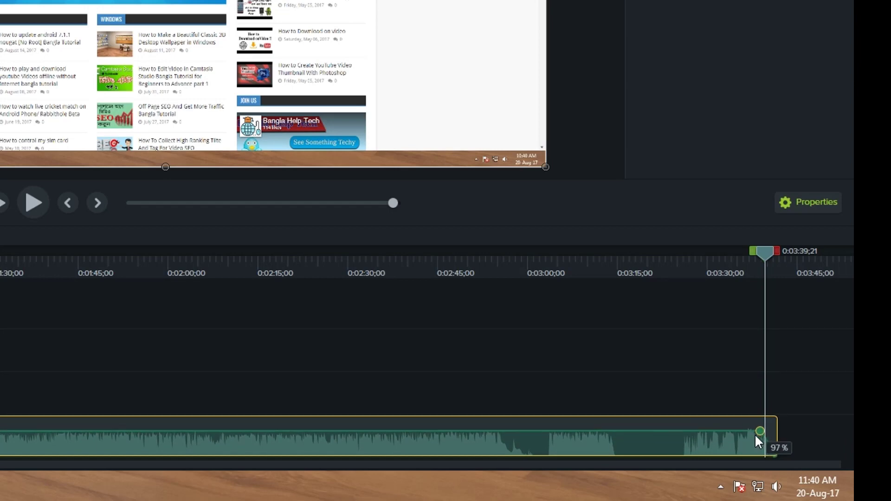
{"action": "left_click", "coordinate": [809, 400]}
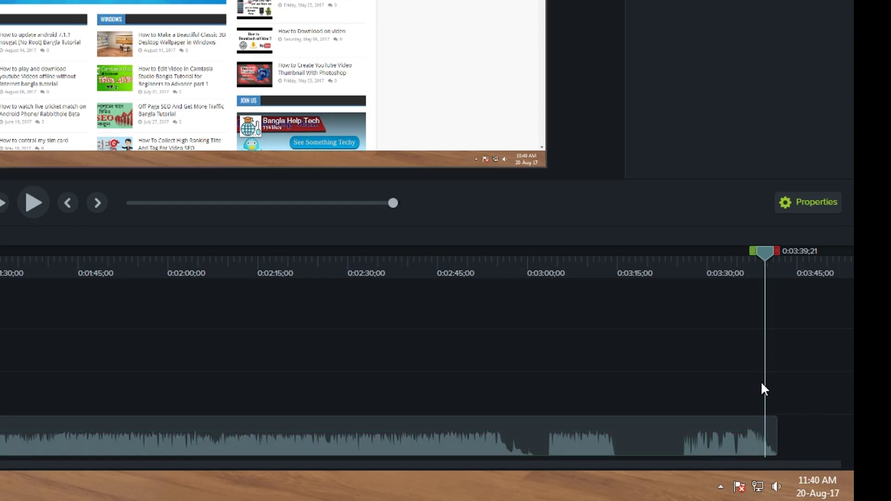
Step: Adjust the fade-out's length by moving its start point to the clip's end and back to a few seconds before it
{"action": "left_click", "coordinate": [788, 255]}
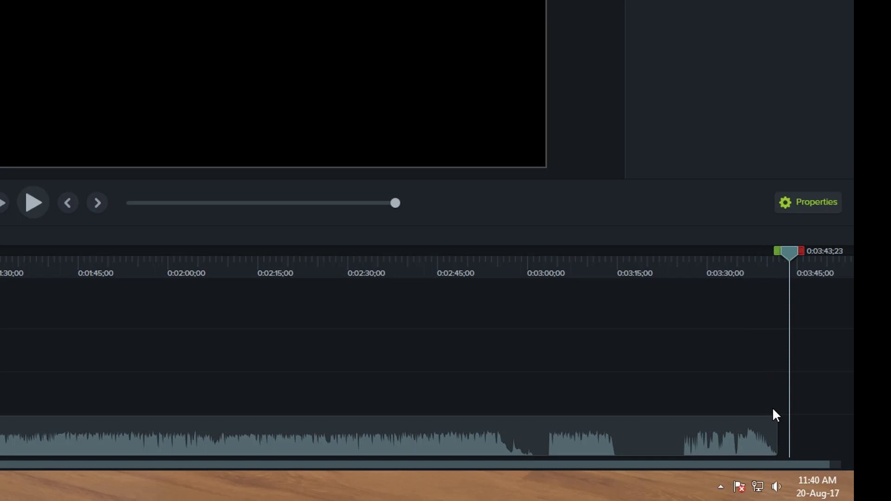
{"action": "left_click", "coordinate": [755, 444]}
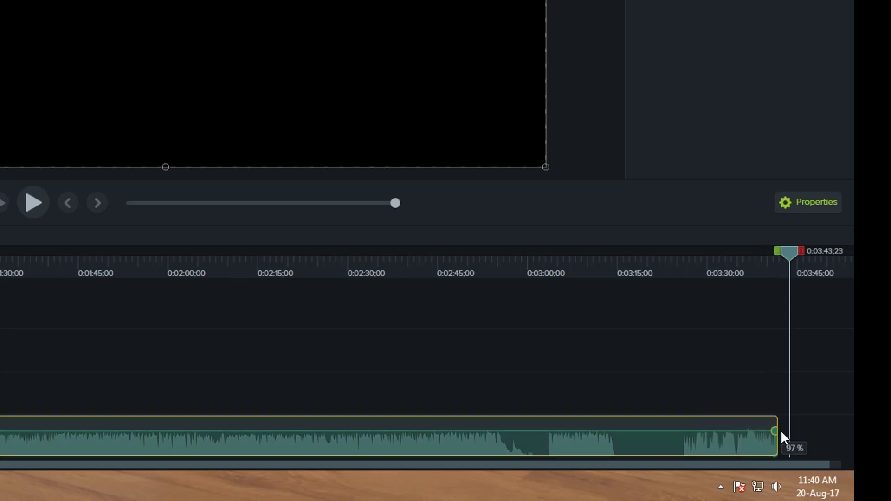
{"action": "left_click", "coordinate": [783, 423]}
{"action": "left_click", "coordinate": [774, 432]}
{"action": "left_click_drag", "start_coordinate": [774, 432], "coordinate": [755, 435]}
{"action": "left_click", "coordinate": [756, 391]}
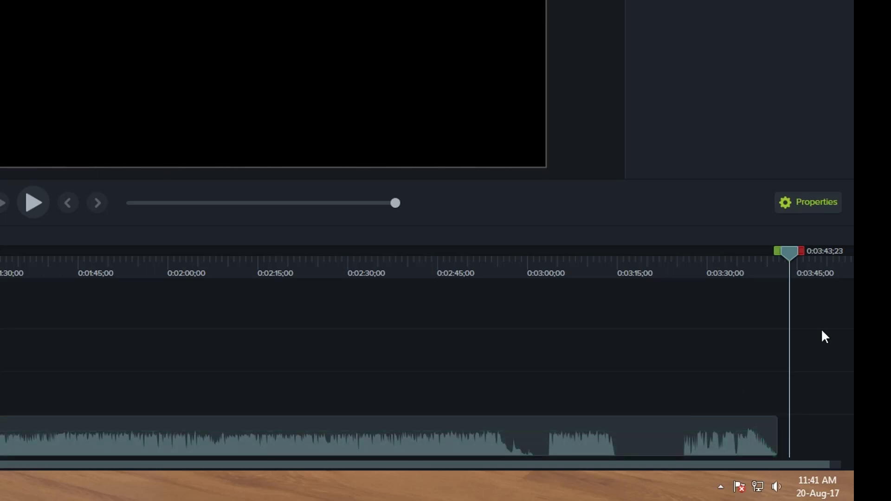
Step: Play back the fade-out at the end of the Track 1 clip, starting from 0:03:36;19
{"action": "left_click_drag", "start_coordinate": [792, 252], "coordinate": [745, 262]}
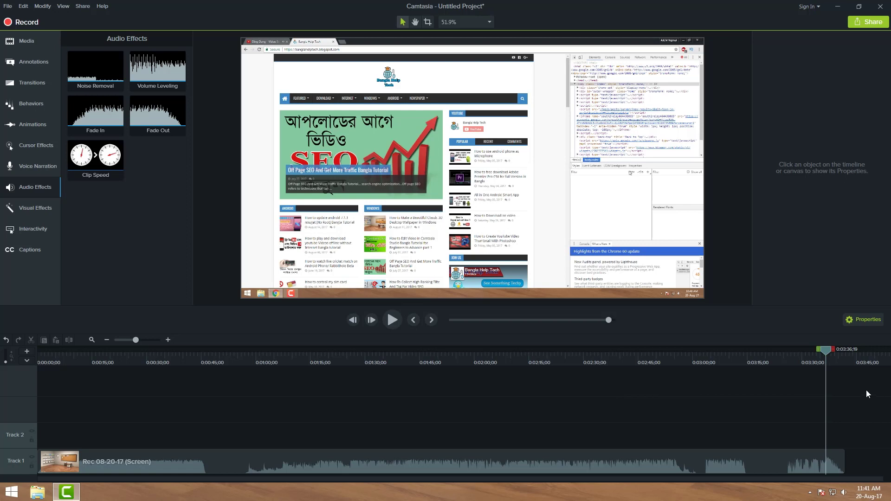
{"action": "key", "text": "space"}
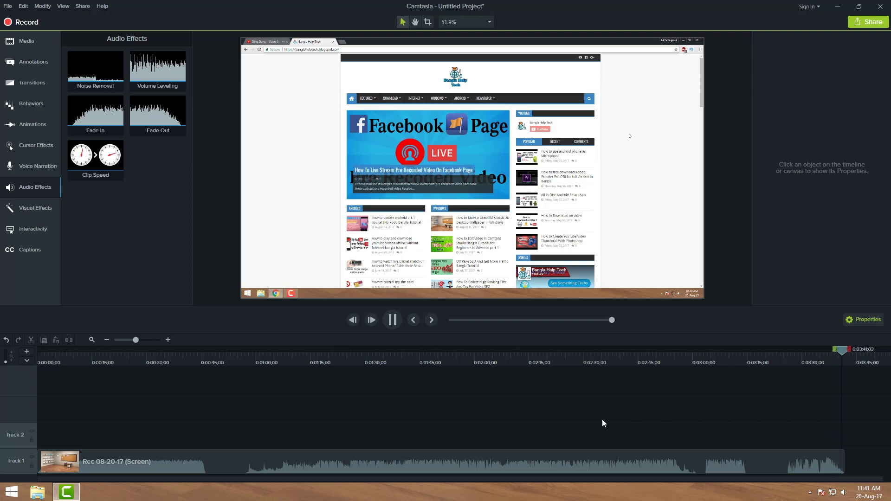
{"action": "key", "text": "space"}
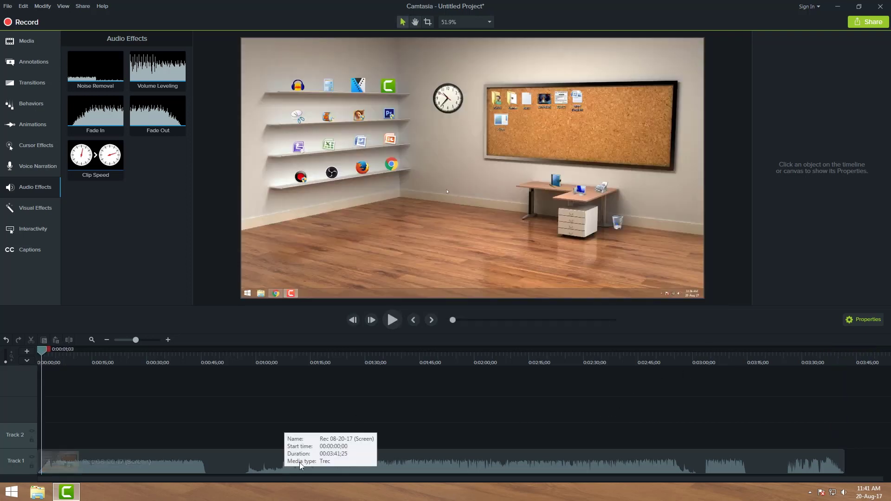
Step: Apply the Volume Leveling audio effect to the Rec 08-20-17 (Screen) clip on Track 1
{"action": "left_click_drag", "start_coordinate": [278, 464], "coordinate": [246, 456]}
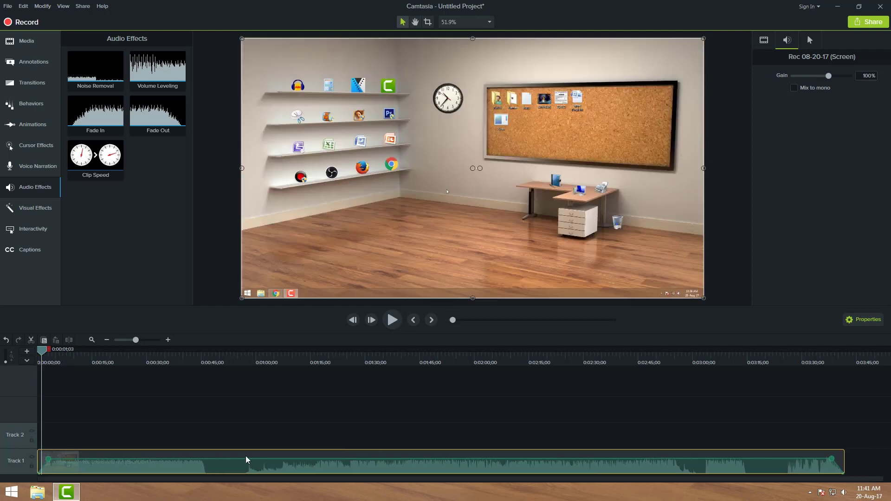
{"action": "left_click", "coordinate": [196, 422]}
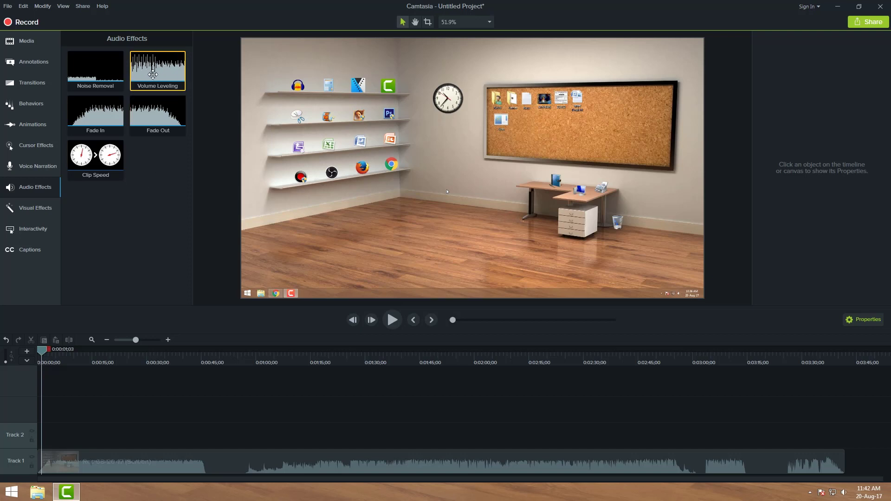
{"action": "left_click_drag", "start_coordinate": [153, 74], "coordinate": [218, 453]}
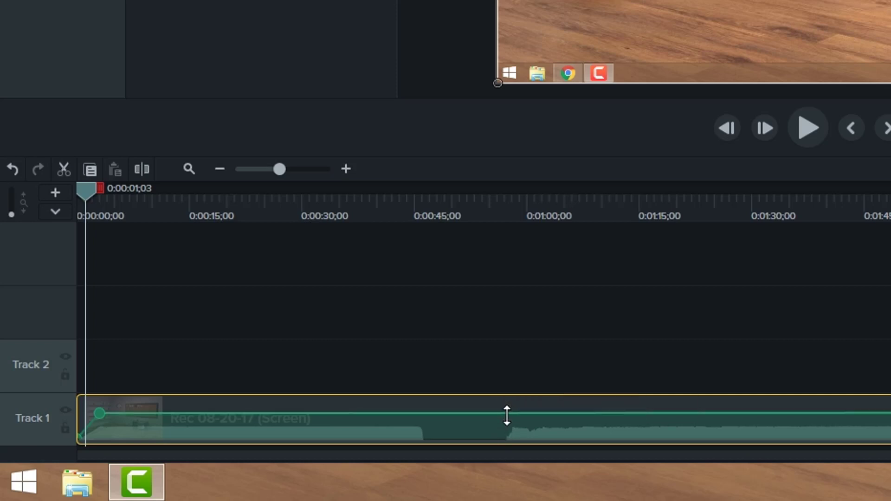
Step: Lower the overall audio level of the volume-leveled Track 1 clip, and raise it well above its starting level
{"action": "mouse_move", "coordinate": [507, 413]}
{"action": "left_mouse_down"}
{"action": "mouse_move", "coordinate": [513, 431]}
{"action": "mouse_move", "coordinate": [523, 414]}
{"action": "mouse_move", "coordinate": [515, 427]}
{"action": "left_mouse_up"}
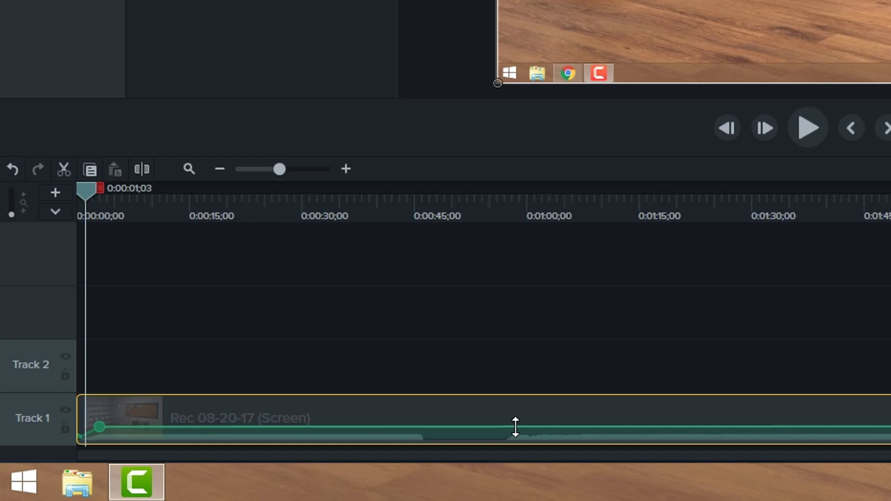
{"action": "left_click_drag", "start_coordinate": [515, 426], "coordinate": [533, 403]}
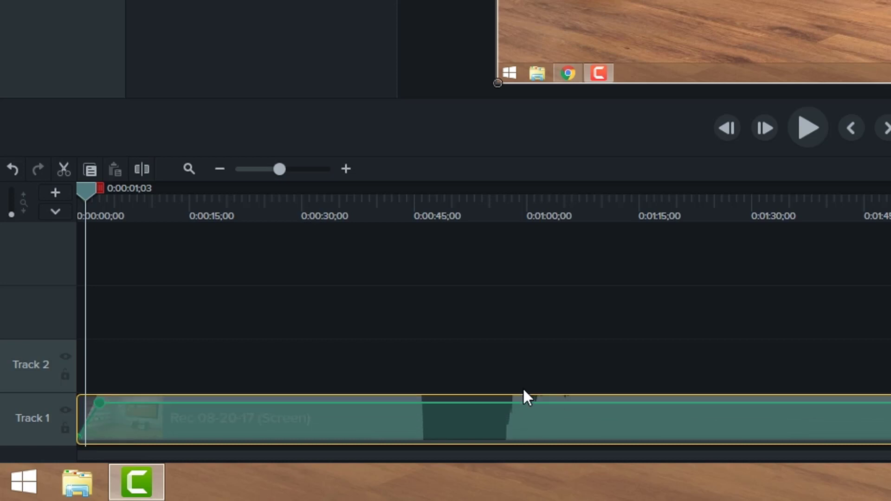
{"action": "left_click", "coordinate": [521, 348]}
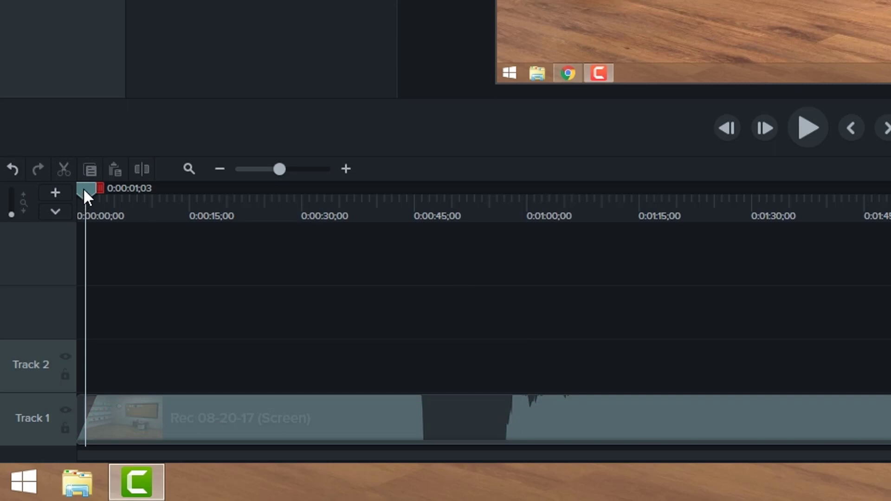
Step: Play back the first few seconds of the Track 1 clip at its raised audio level
{"action": "left_click_drag", "start_coordinate": [84, 190], "coordinate": [96, 188]}
{"action": "key", "text": "space"}
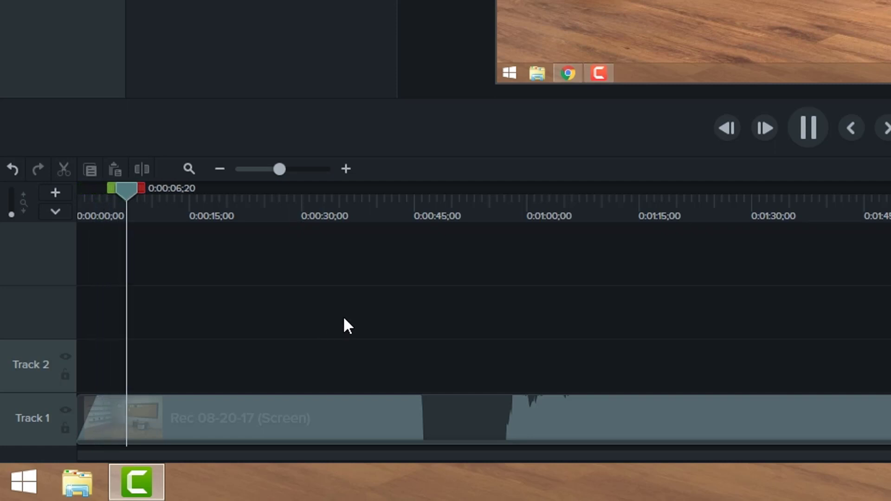
{"action": "key", "text": "space"}
Step: Lower the Track 1 clip's overall audio level to about half the track height and play it back from 0:00:06;26
{"action": "left_click", "coordinate": [278, 406]}
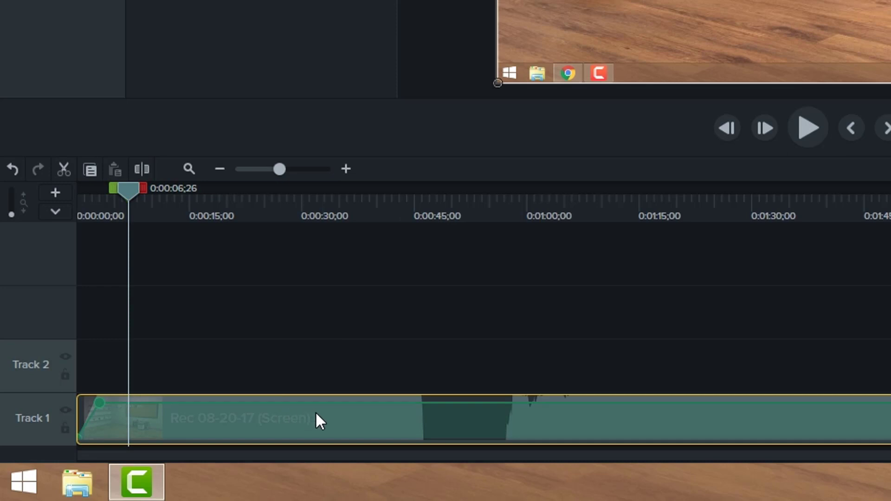
{"action": "mouse_move", "coordinate": [318, 403]}
{"action": "left_mouse_down"}
{"action": "mouse_move", "coordinate": [317, 423]}
{"action": "mouse_move", "coordinate": [324, 420]}
{"action": "left_mouse_up"}
{"action": "left_click", "coordinate": [330, 358]}
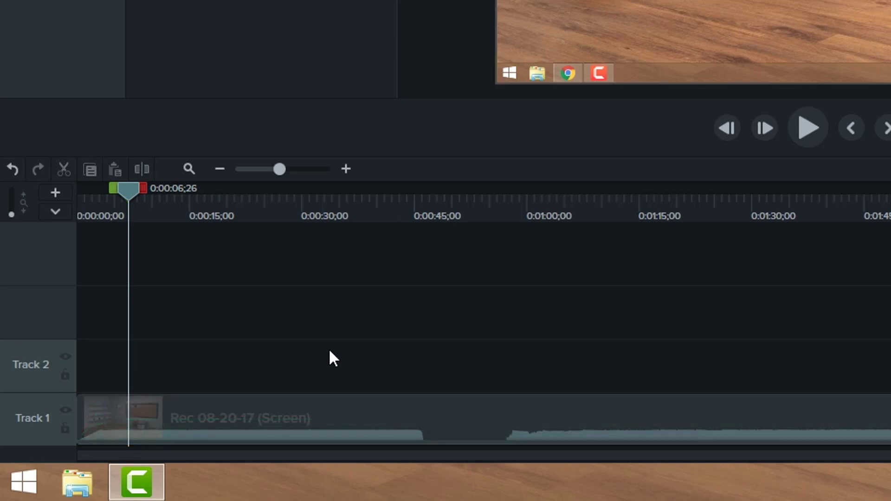
{"action": "key", "text": "space"}
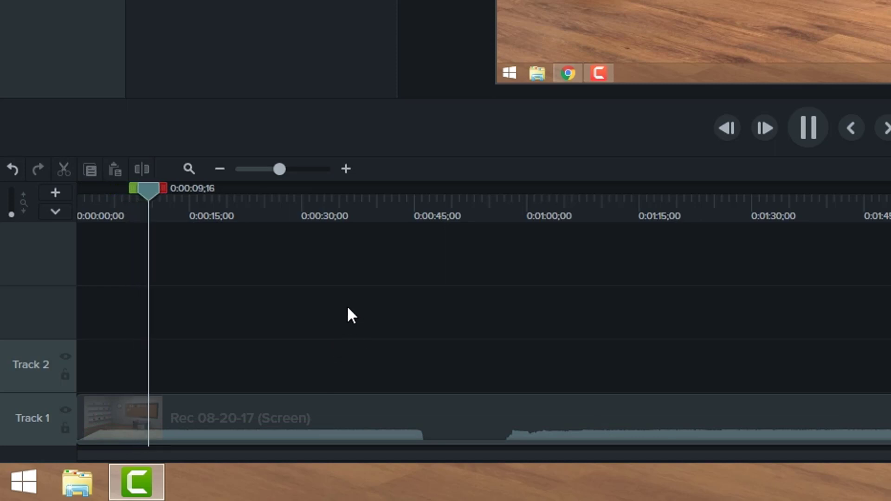
{"action": "key", "text": "space"}
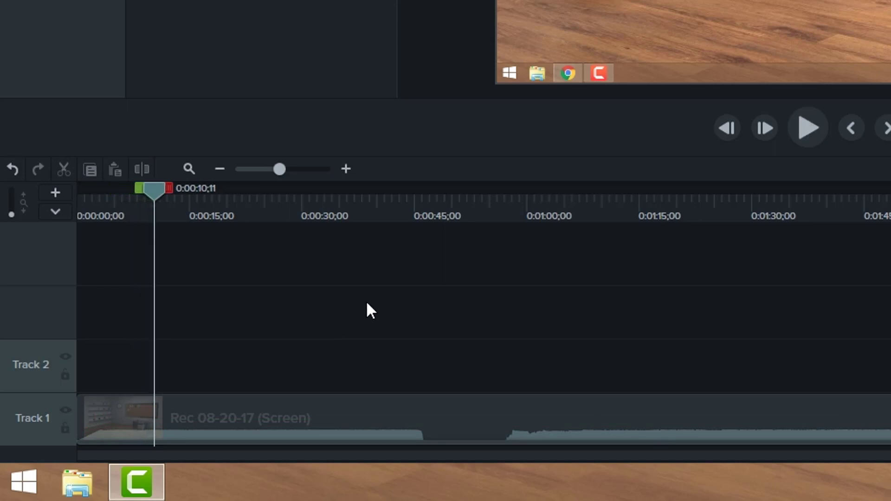
Step: Raise the Track 1 clip's overall audio level to roughly three quarters of the track height and deselect the clip
{"action": "left_click", "coordinate": [361, 410]}
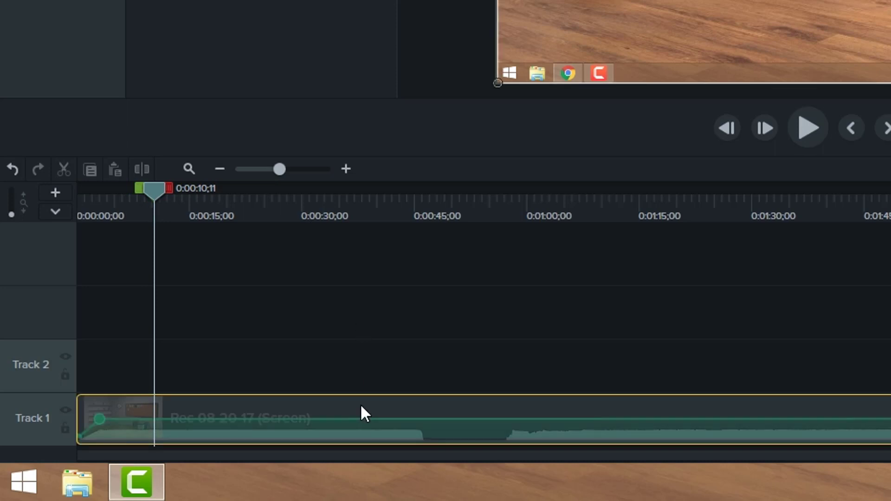
{"action": "left_click_drag", "start_coordinate": [386, 419], "coordinate": [436, 408]}
{"action": "left_click", "coordinate": [444, 318]}
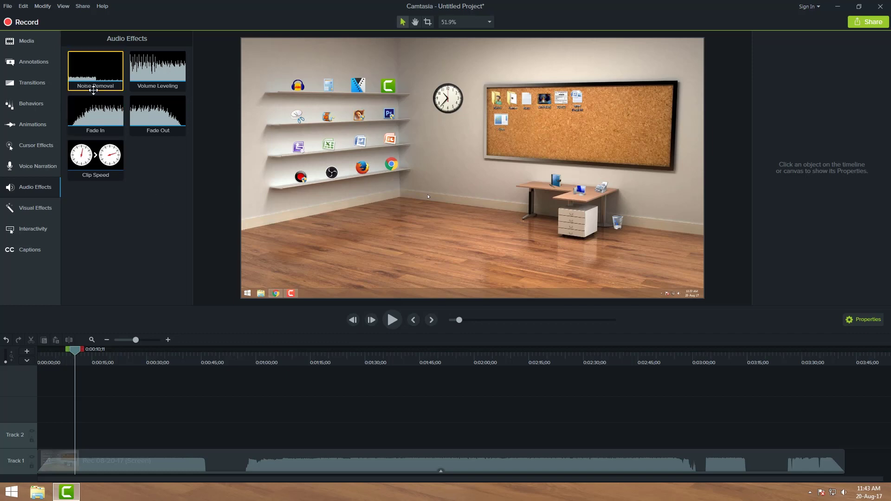
Step: Apply the Noise Removal audio effect to the Rec 08-20-17 (Screen) clip on Track 1, keeping its properties displayed
{"action": "left_click_drag", "start_coordinate": [88, 89], "coordinate": [158, 461]}
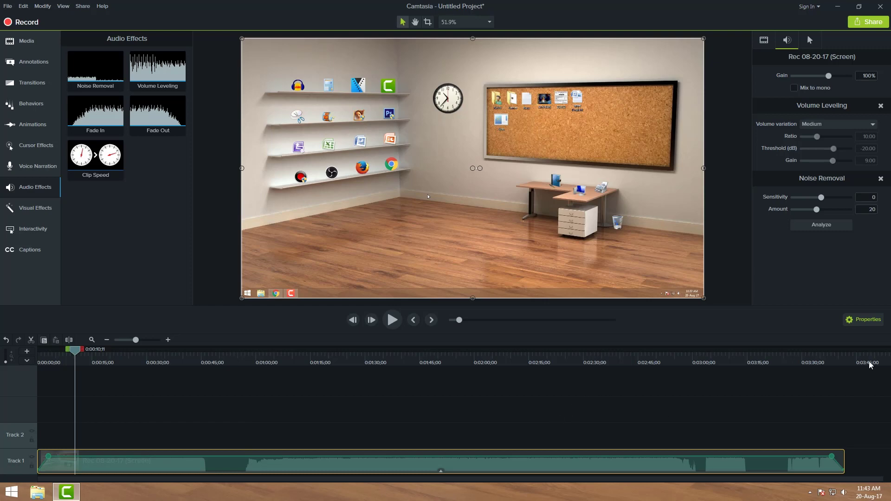
{"action": "left_click", "coordinate": [858, 323]}
{"action": "left_click", "coordinate": [859, 323]}
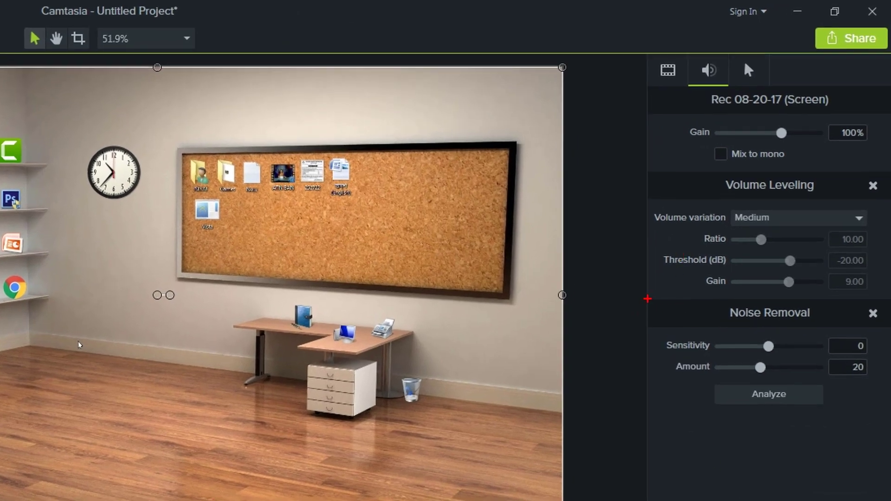
{"action": "mouse_move", "coordinate": [647, 298]}
{"action": "left_mouse_down"}
{"action": "mouse_move", "coordinate": [806, 376]}
{"action": "mouse_move", "coordinate": [878, 441]}
{"action": "left_mouse_up"}
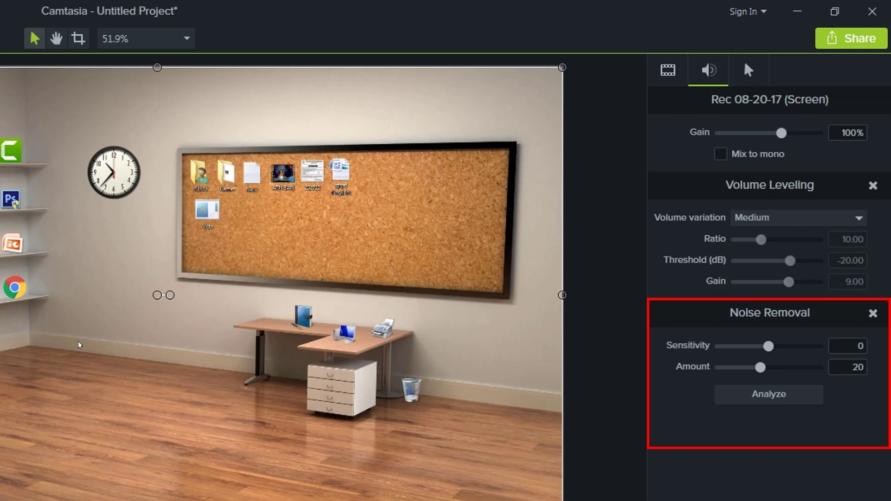
{"action": "key", "text": "Escape"}
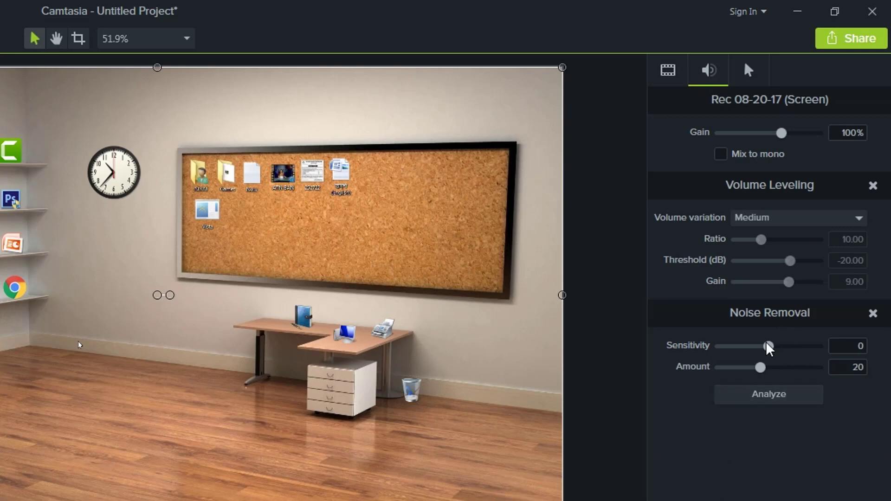
Step: Try a Noise Removal sensitivity of -3 and an amount of 22, and undo these adjustments
{"action": "left_click_drag", "start_coordinate": [768, 346], "coordinate": [764, 368]}
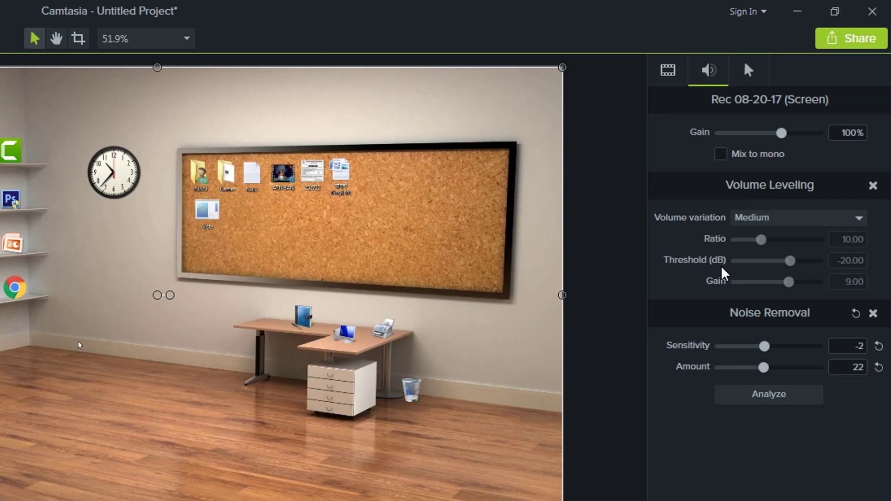
{"action": "left_click_drag", "start_coordinate": [765, 347], "coordinate": [772, 350]}
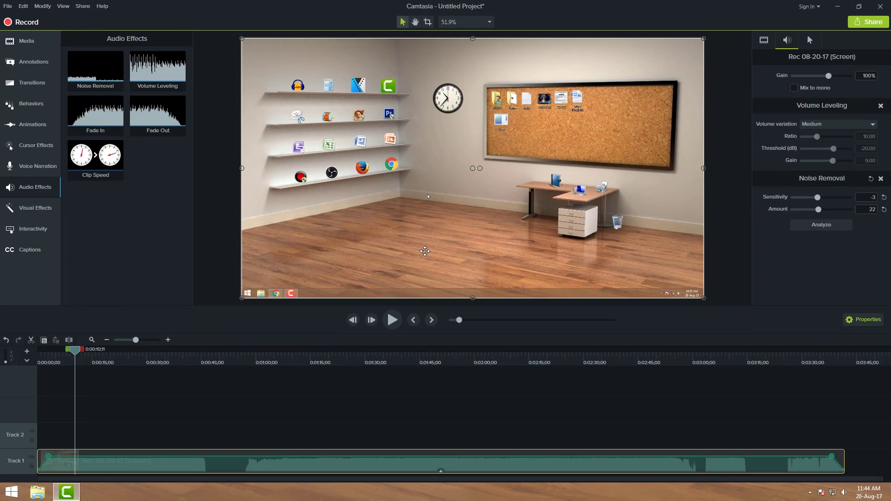
{"action": "key", "text": "ctrl+z"}
{"action": "key", "text": "ctrl+z"}
{"action": "left_click", "coordinate": [380, 391]}
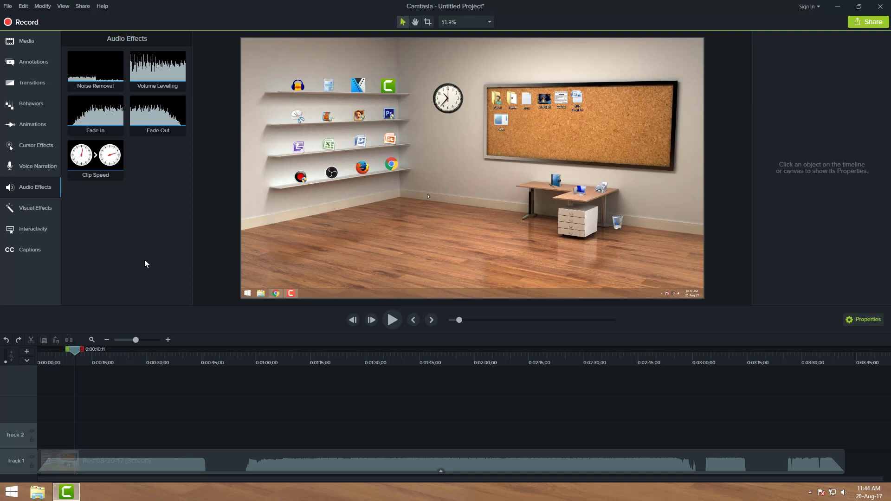
Step: Apply the Clip Speed effect to the Track 1 clip and play it back from 0:00:10;11
{"action": "left_click_drag", "start_coordinate": [92, 161], "coordinate": [166, 459]}
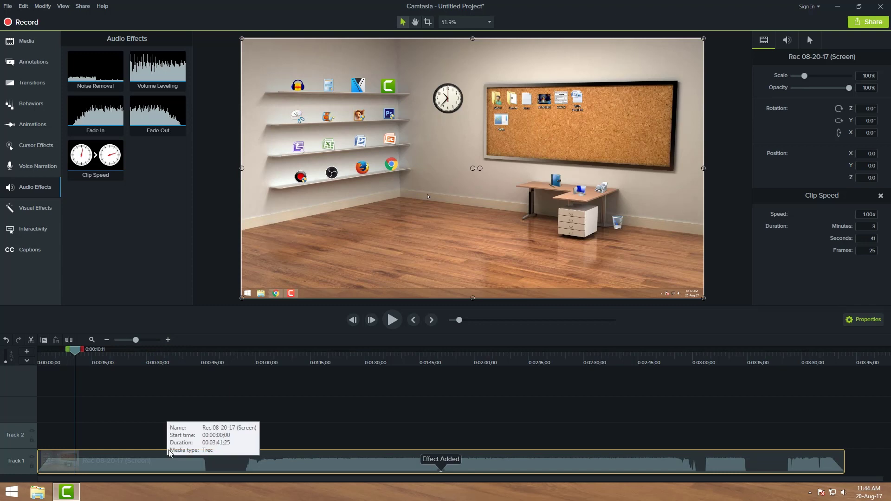
{"action": "left_click", "coordinate": [177, 423]}
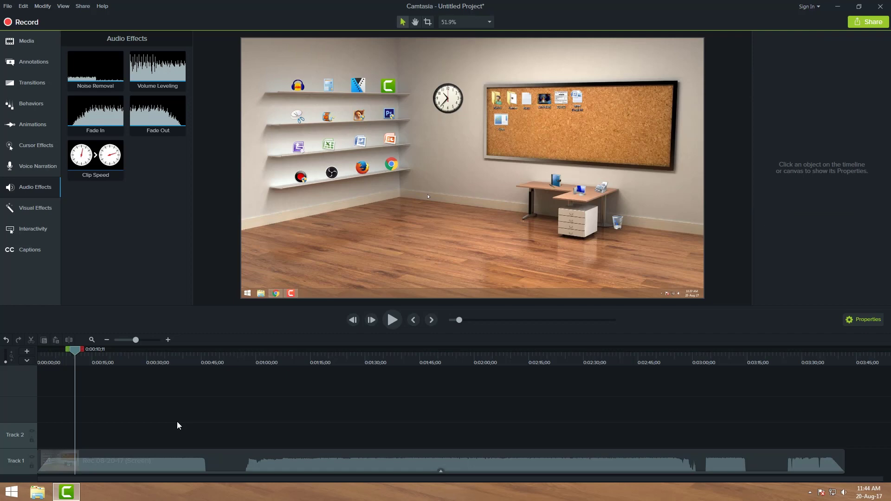
{"action": "key", "text": "space"}
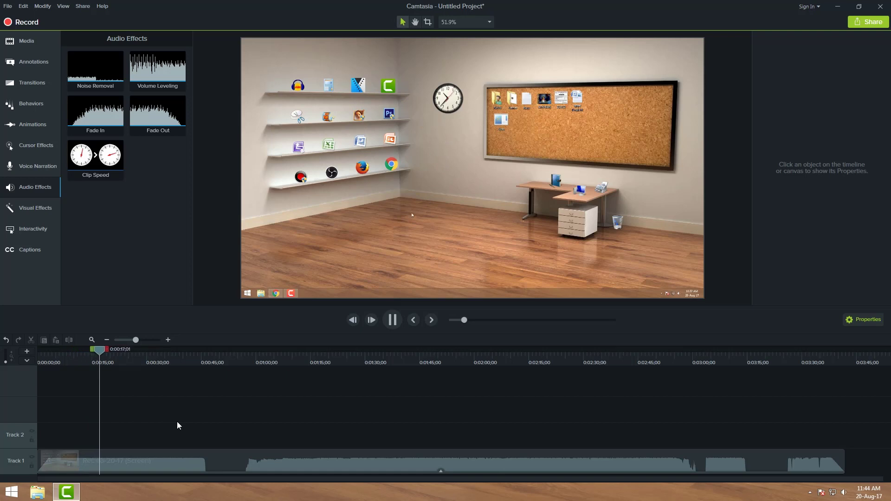
{"action": "key", "text": "space"}
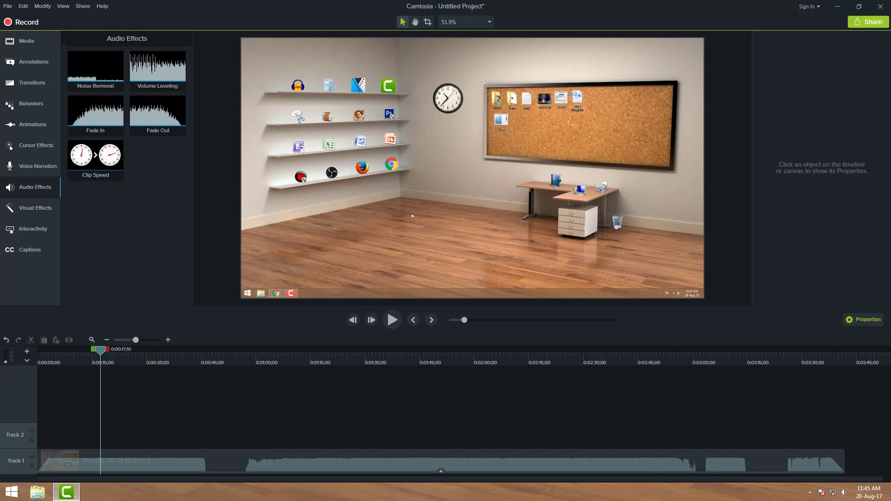
{"action": "mouse_move", "coordinate": [64, 45]}
{"action": "left_mouse_down"}
{"action": "mouse_move", "coordinate": [143, 114]}
{"action": "mouse_move", "coordinate": [204, 139]}
{"action": "left_mouse_up"}
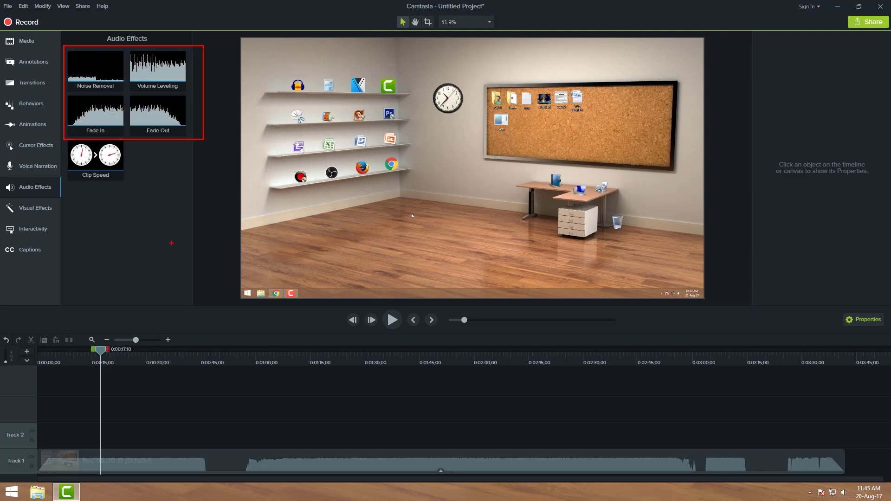
{"action": "left_click_drag", "start_coordinate": [69, 50], "coordinate": [125, 95]}
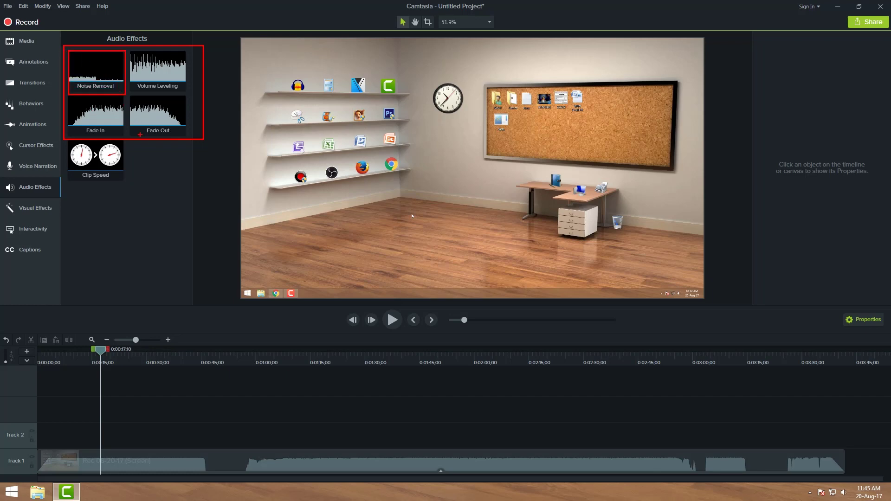
{"action": "left_click_drag", "start_coordinate": [65, 91], "coordinate": [201, 143]}
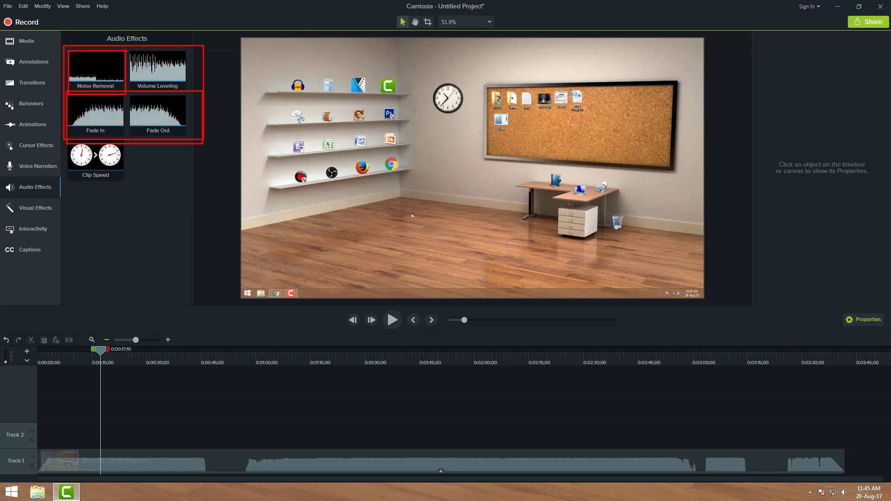
{"action": "left_click_drag", "start_coordinate": [125, 50], "coordinate": [234, 102]}
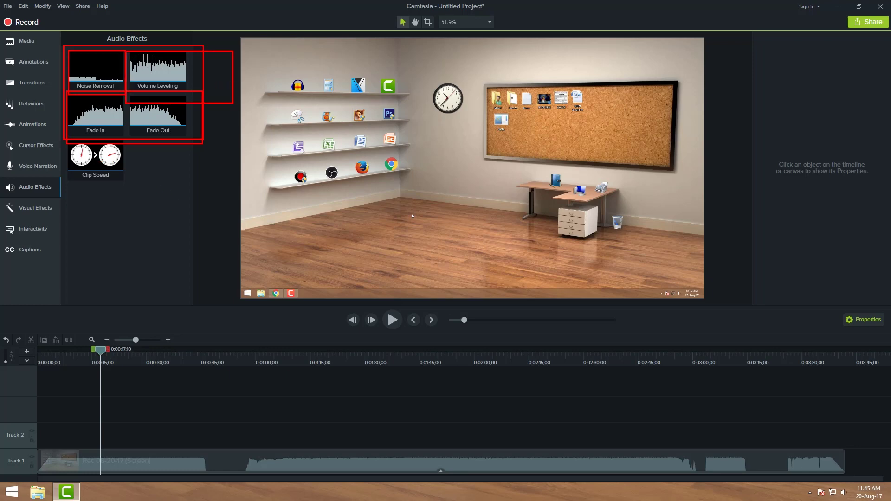
{"action": "key", "text": "Escape"}
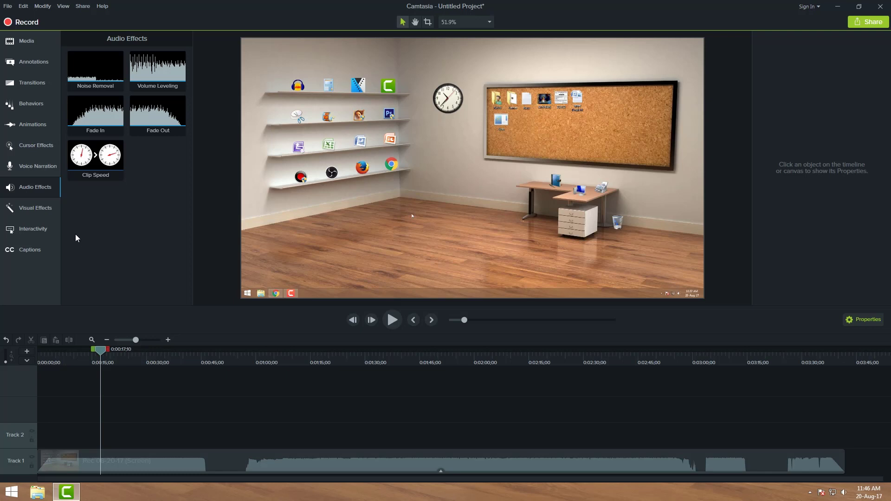
Step: Review the Track 1 clip's audio properties and return to its visual properties
{"action": "left_click", "coordinate": [337, 464]}
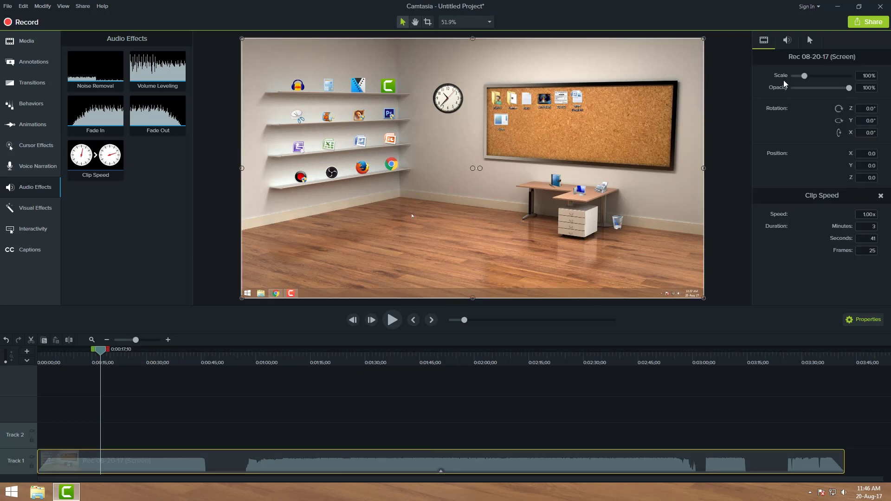
{"action": "left_click", "coordinate": [787, 45]}
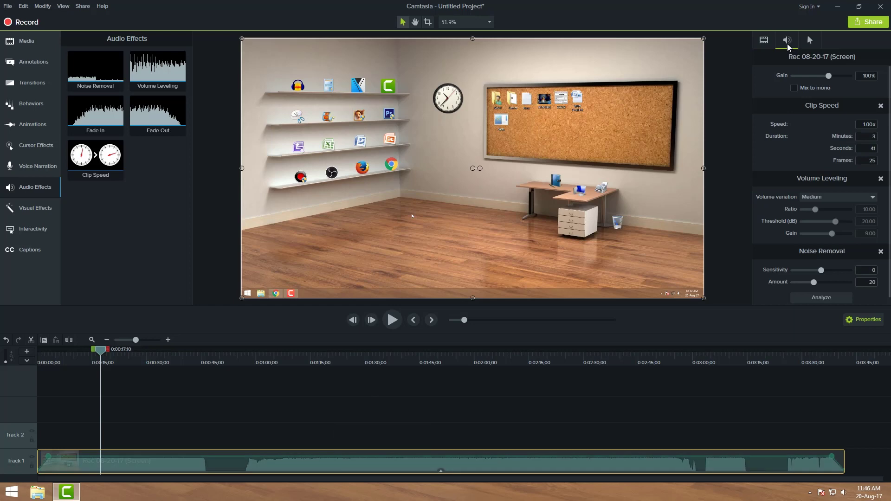
{"action": "left_click", "coordinate": [765, 42]}
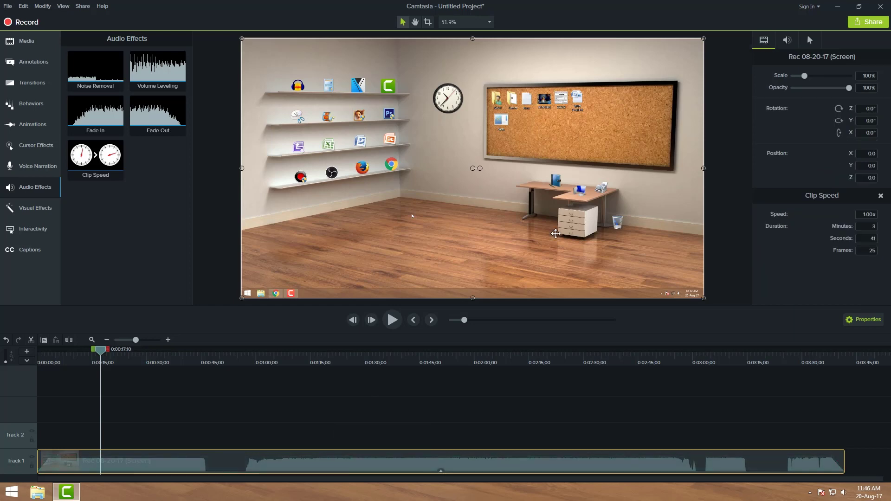
Step: Separate the audio and video of the Rec 08-20-17 (Screen) clip on Track 1
{"action": "right_click", "coordinate": [273, 460]}
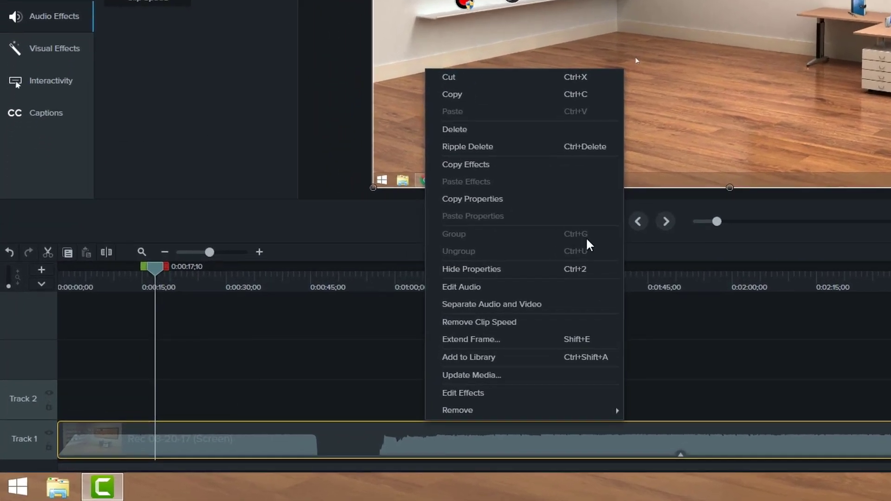
{"action": "left_click", "coordinate": [455, 307]}
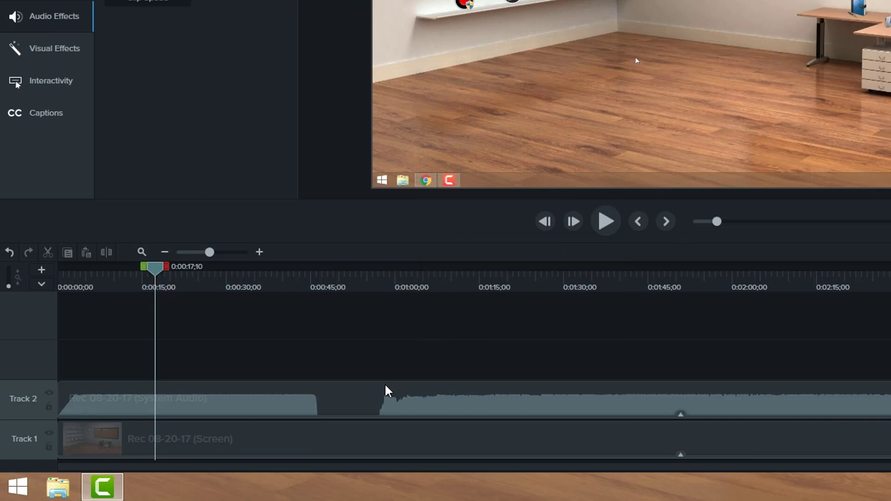
{"action": "left_click", "coordinate": [385, 391]}
{"action": "left_click", "coordinate": [397, 339]}
Step: Delete the separated Rec 08-20-17 (System Audio) clip from Track 2
{"action": "left_click", "coordinate": [222, 401]}
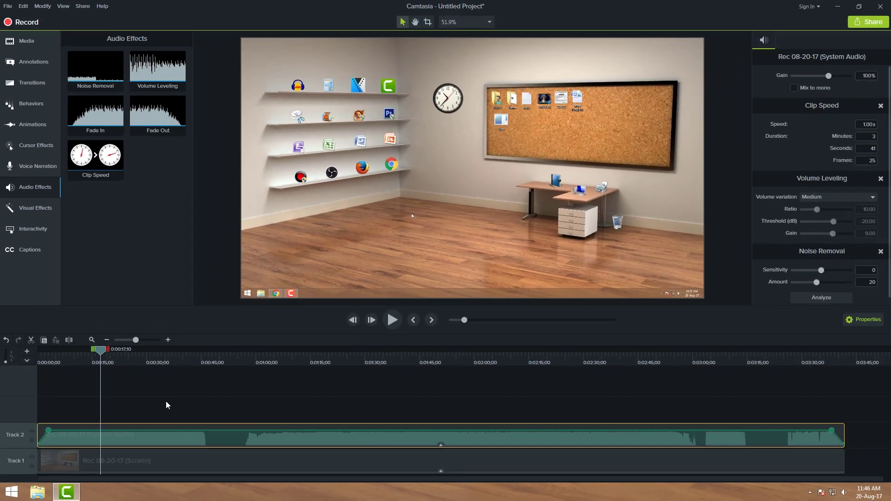
{"action": "right_click", "coordinate": [220, 430]}
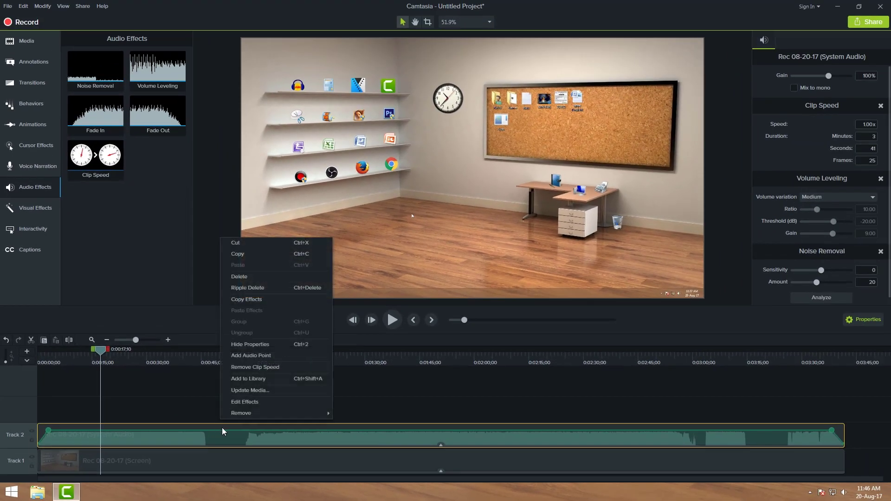
{"action": "left_click", "coordinate": [251, 277]}
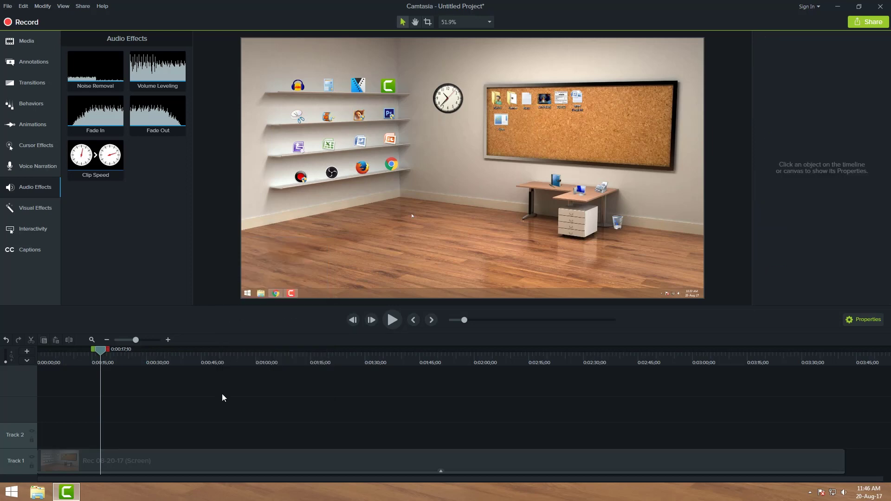
Step: Check which property categories the Track 1 screen clip offers, and play it back from 0:00:17;10
{"action": "left_click", "coordinate": [224, 465]}
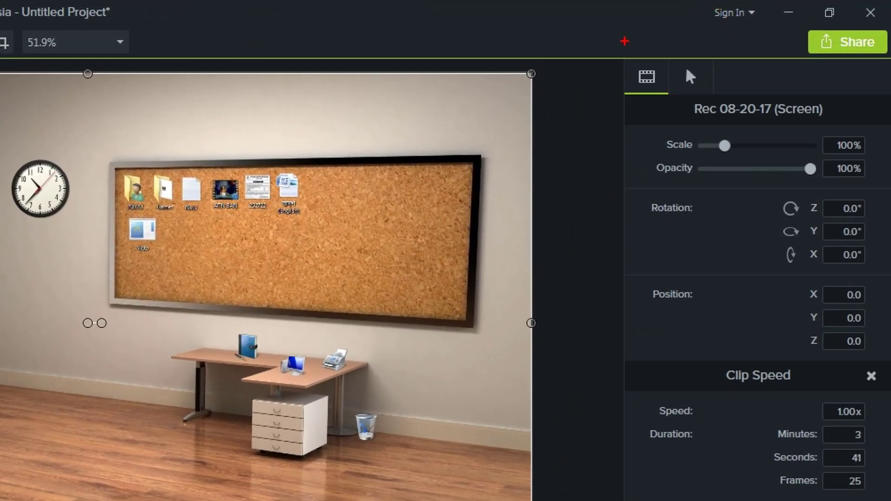
{"action": "left_click_drag", "start_coordinate": [610, 52], "coordinate": [743, 107]}
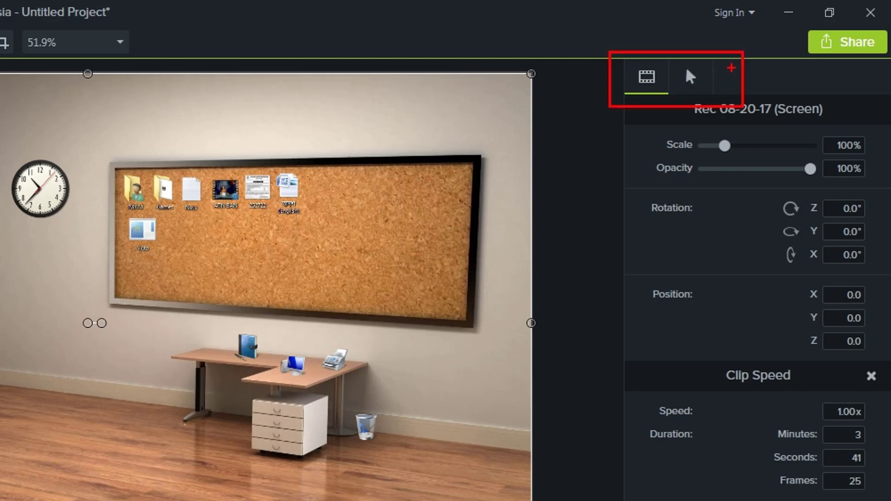
{"action": "left_click_drag", "start_coordinate": [729, 66], "coordinate": [762, 95]}
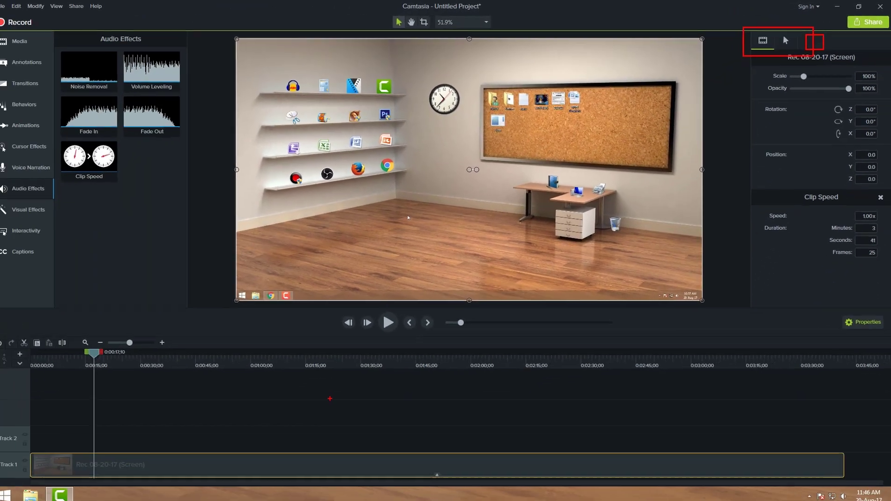
{"action": "key", "text": "space"}
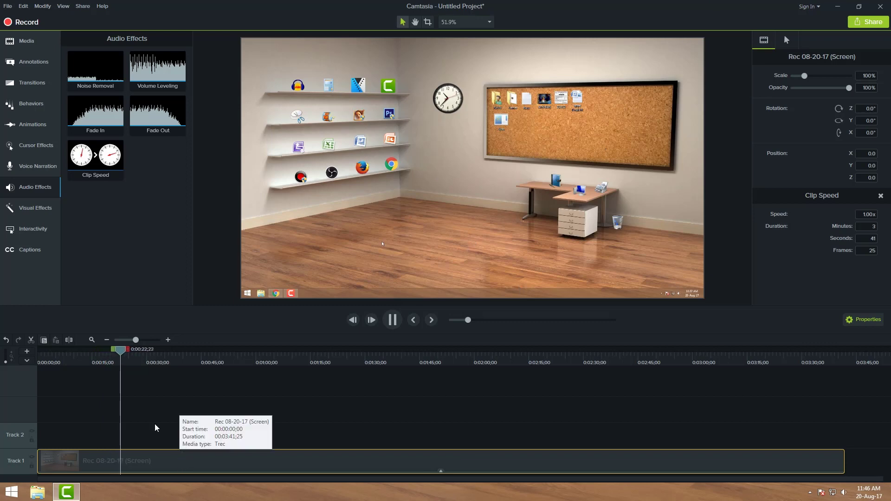
{"action": "key", "text": "space"}
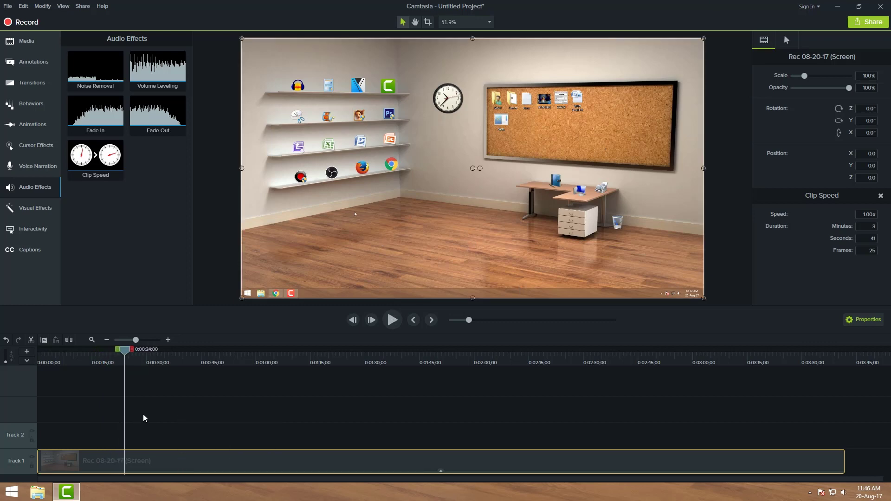